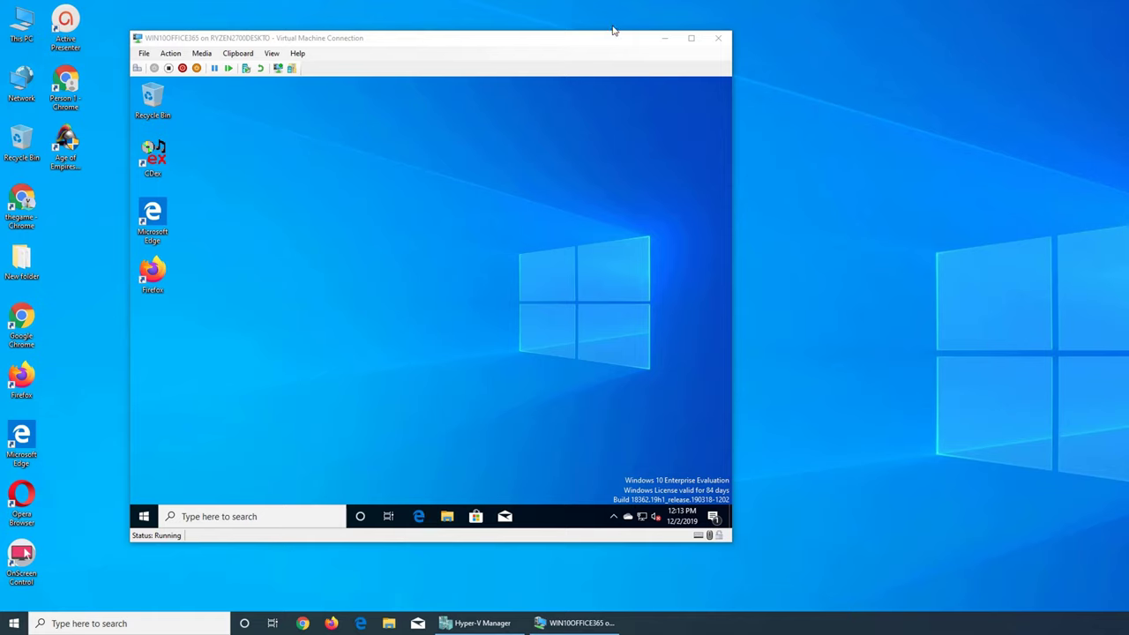
Switch the WIN10OFFICE365 virtual machine to an enhanced session and sign in with the account password.
click(322, 95)
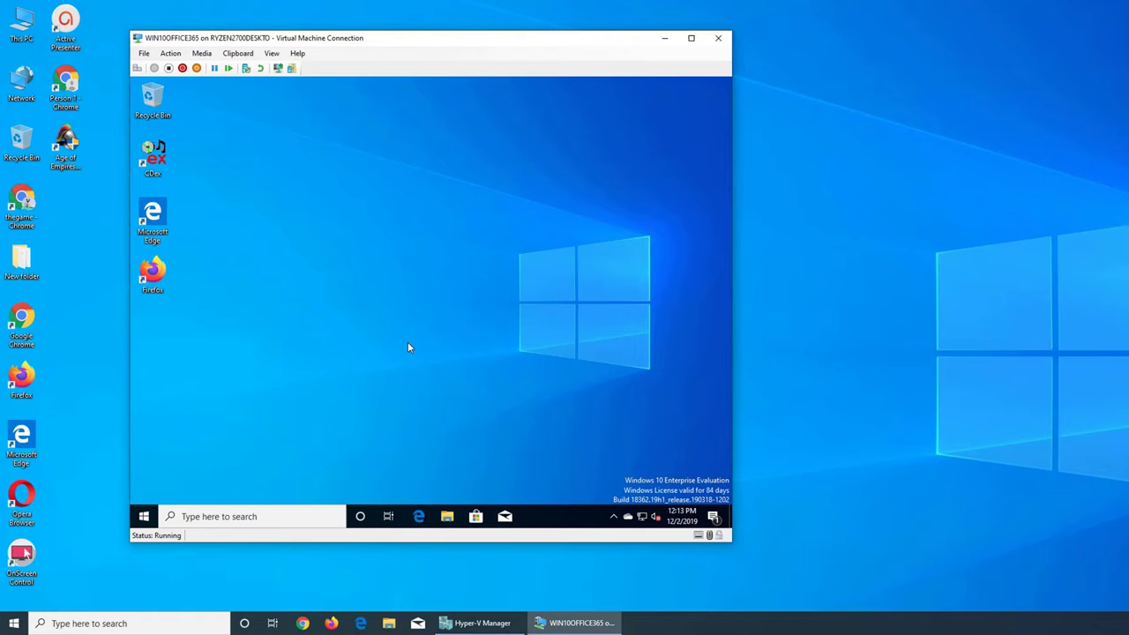
click(278, 69)
click(468, 341)
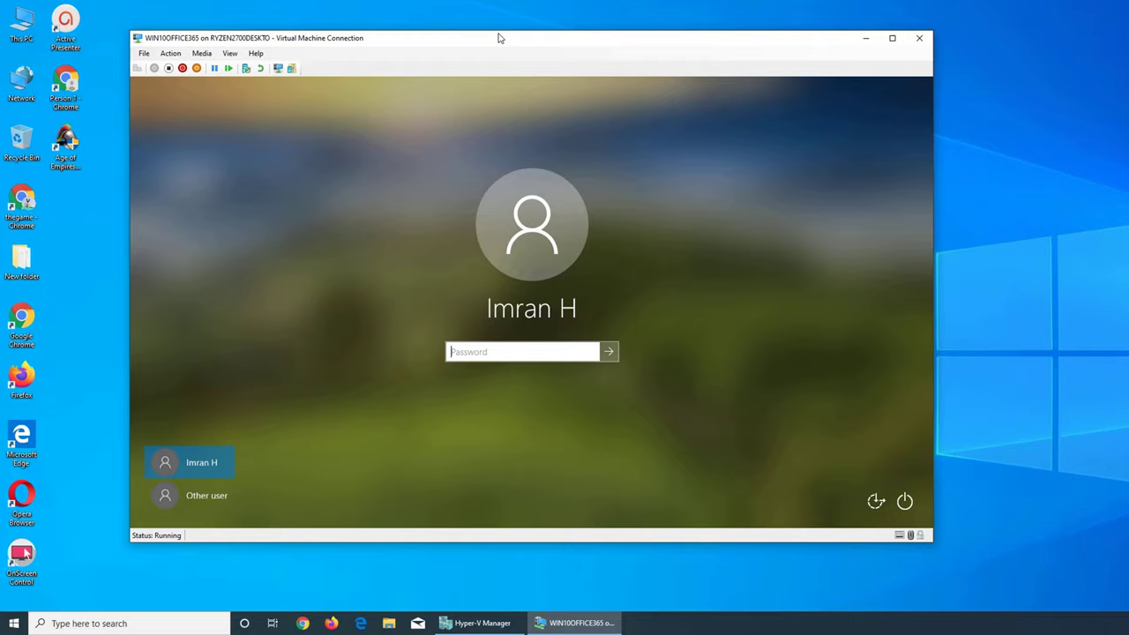
text(••)
key(Return)
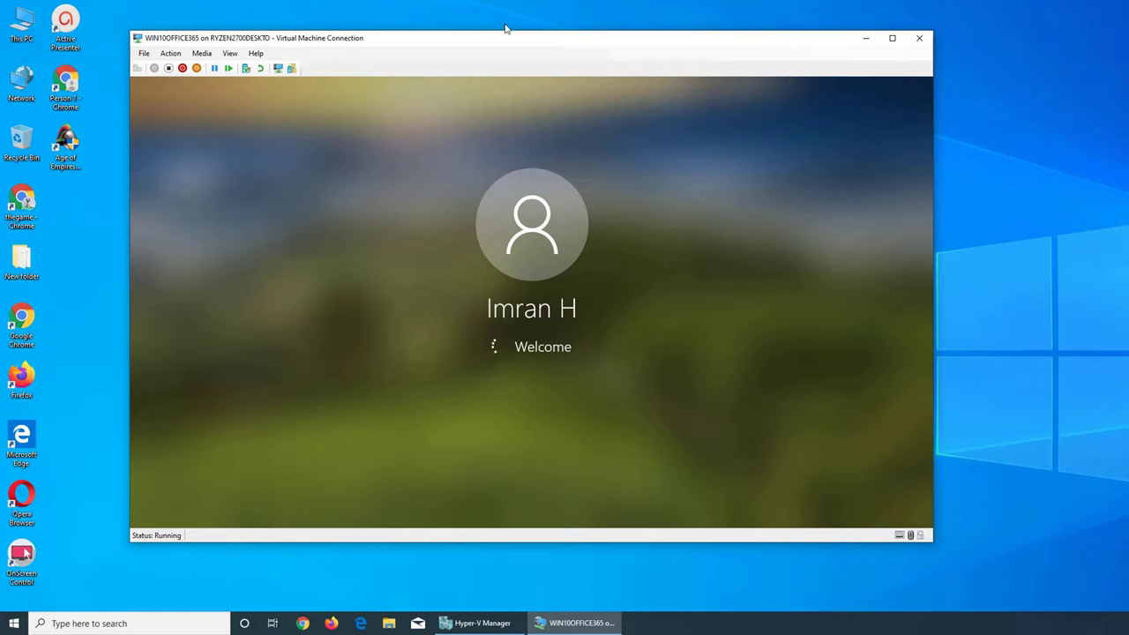
Move the WIN10OFFICE365 connection window to the upper edge of the host desktop and widen it almost to the screen's edge.
drag(507, 38, 509, 39)
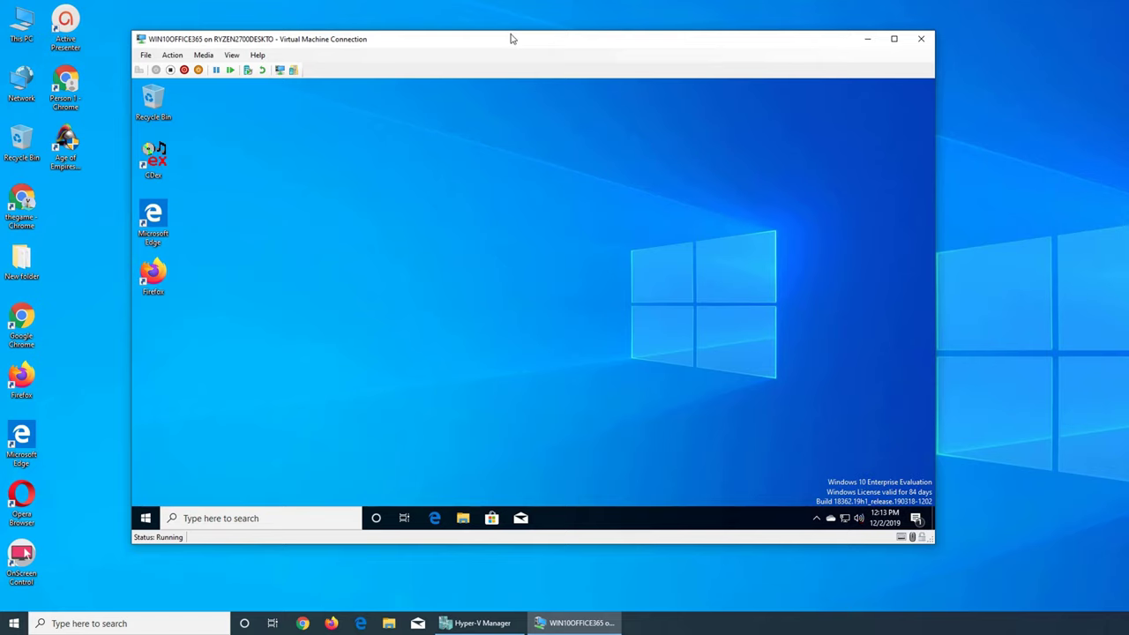
drag(511, 36, 521, 6)
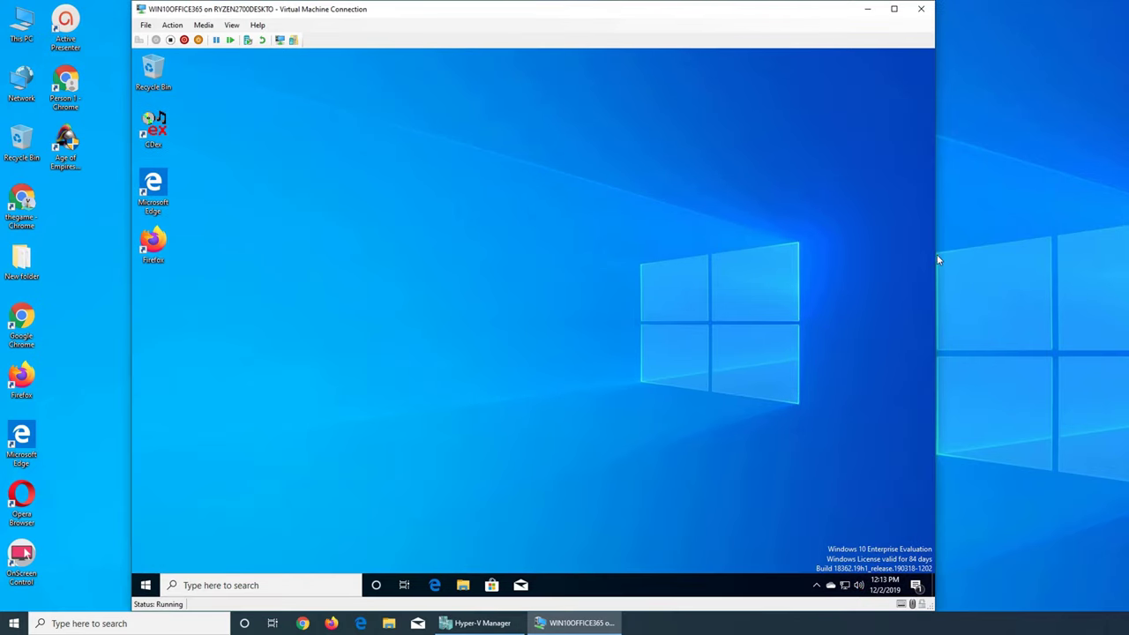
drag(938, 259, 1099, 265)
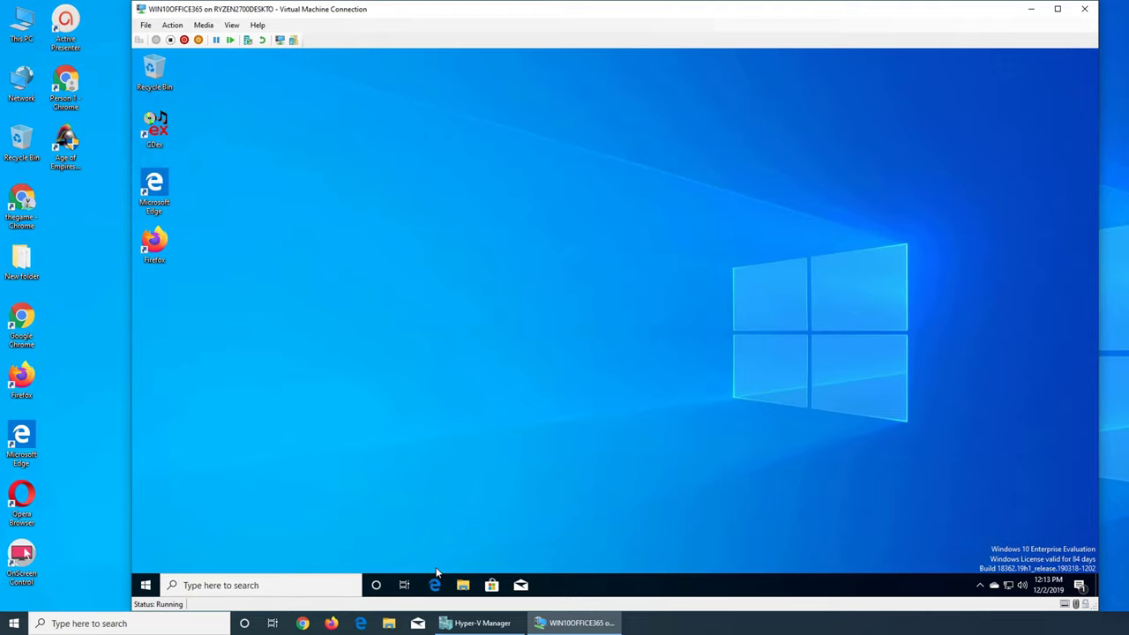
Open portal.office.com in the virtual machine's Firefox, go to the Admin center, and check its Azure AD Connect card.
double_click(151, 247)
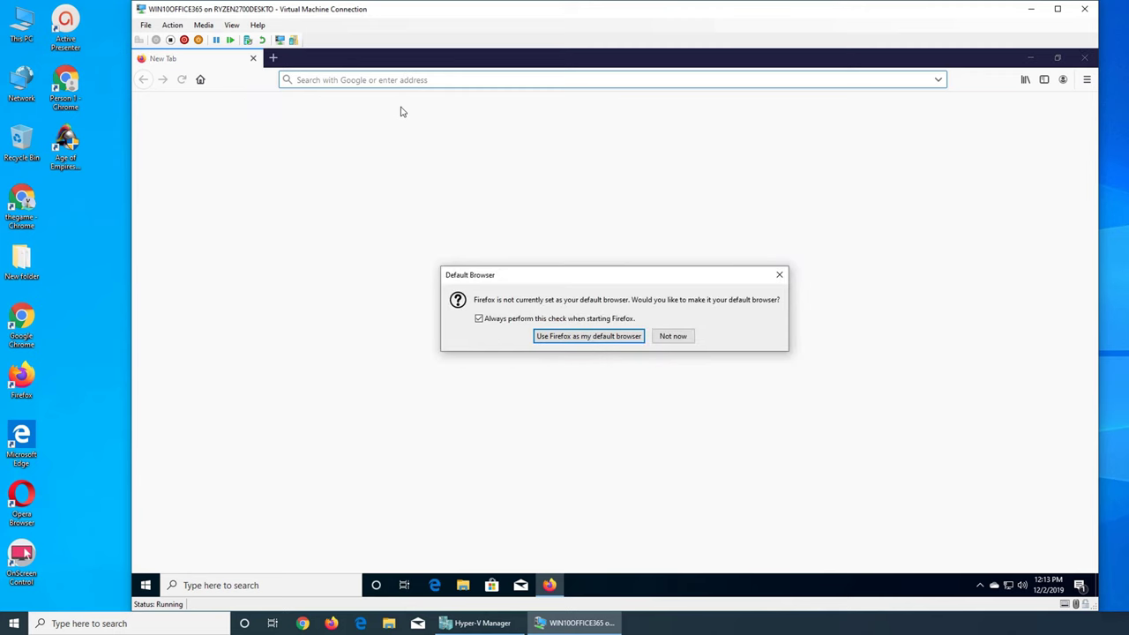
click(779, 276)
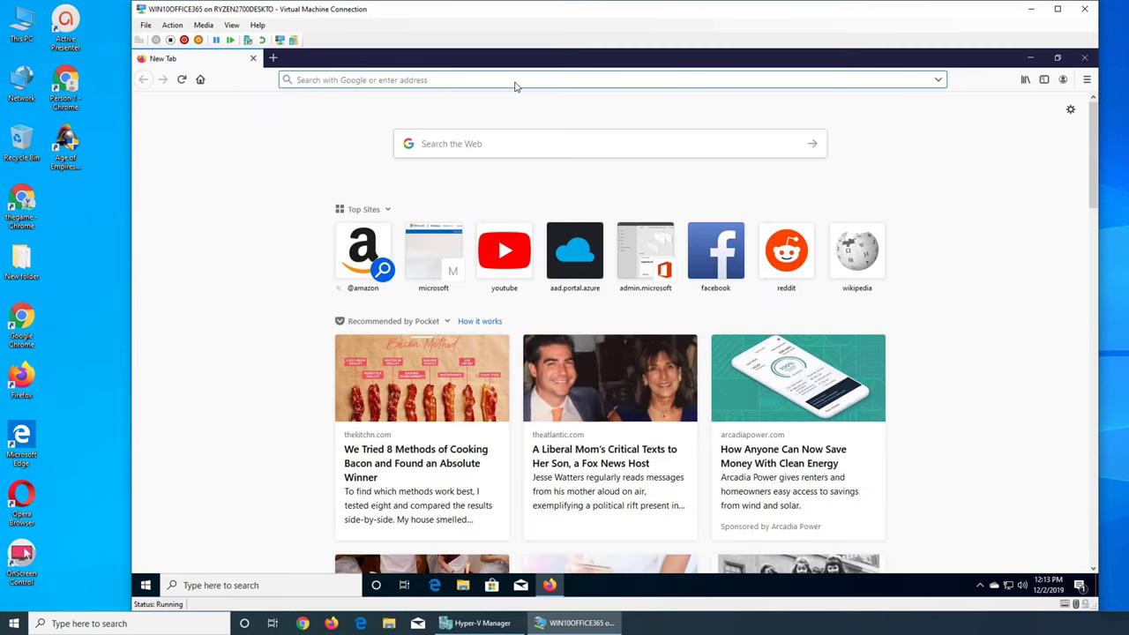
text(portal.office.com/)
key(Return)
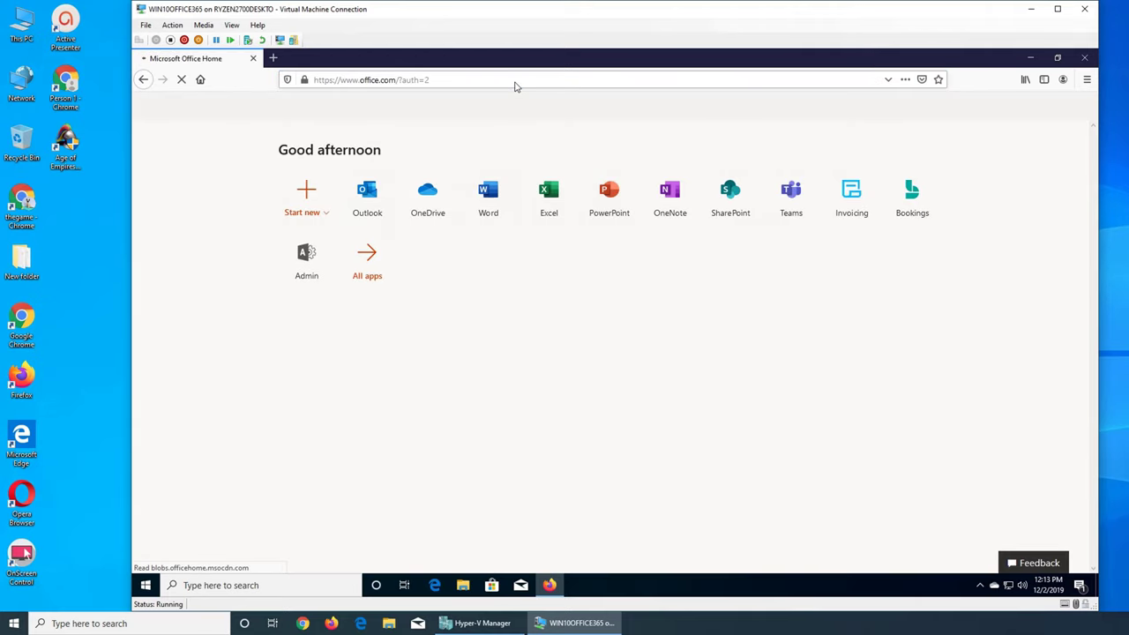
click(309, 265)
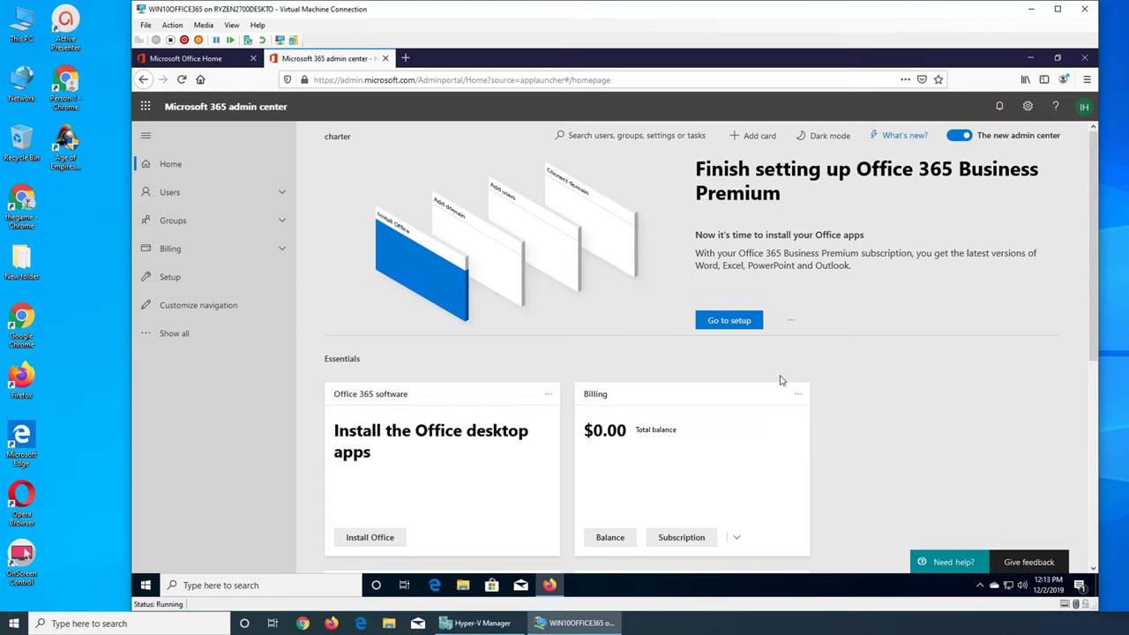
scroll(845, 354, down, 1)
scroll(845, 354, down, 5)
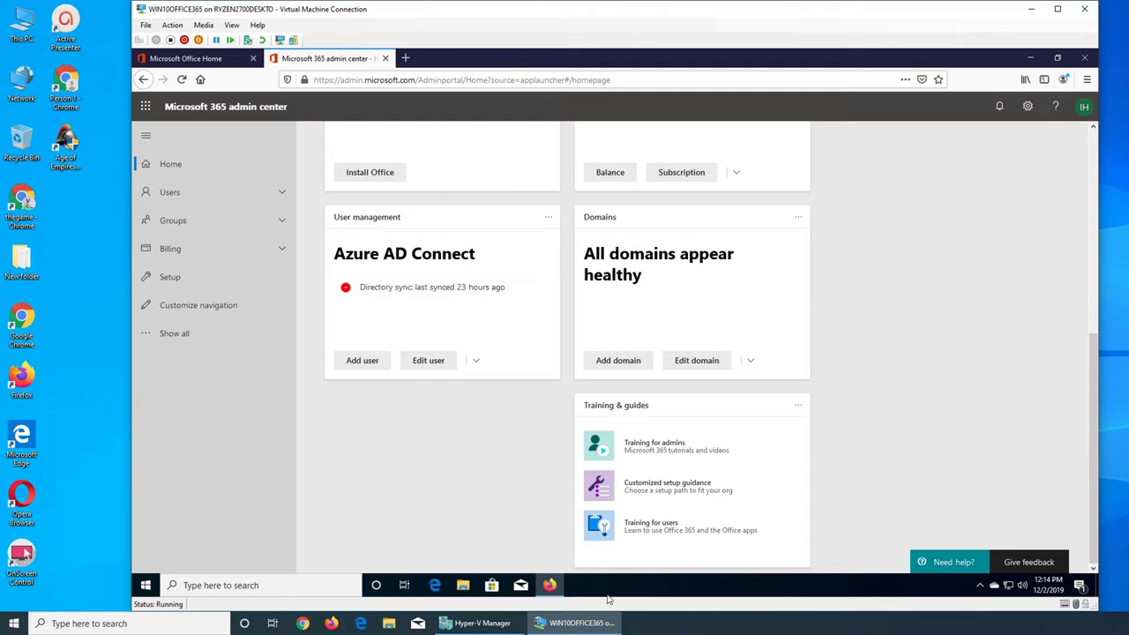
Start the Server2019 virtual machine from Hyper-V Manager, continuing from its last state, and connect at 1366 by 768 pixels.
click(476, 623)
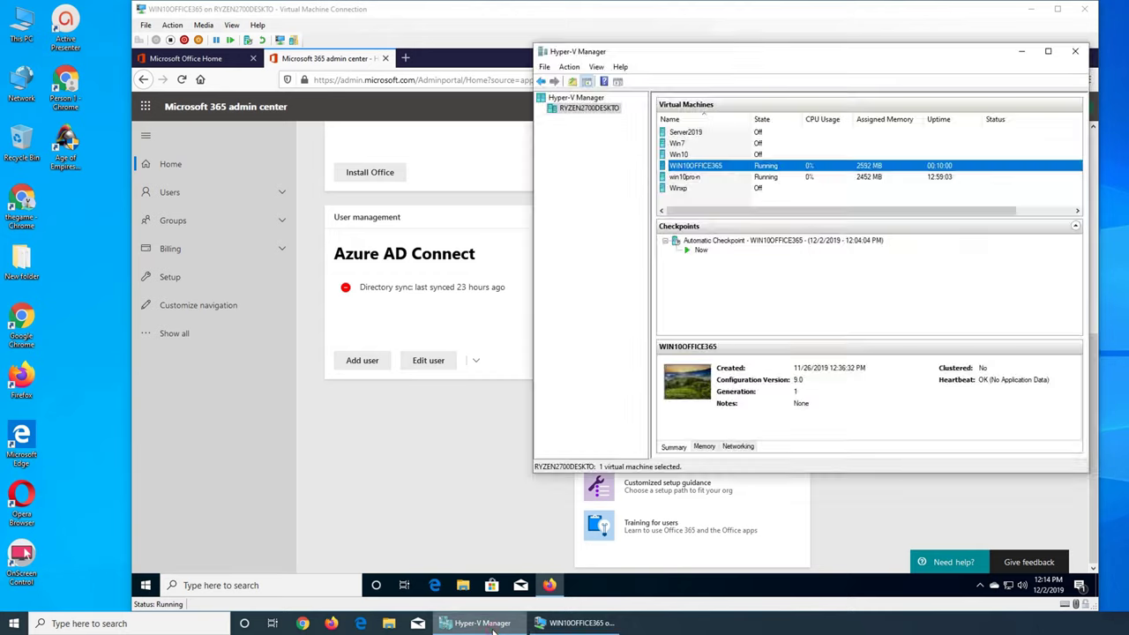
click(686, 132)
right_click(688, 133)
key(Escape)
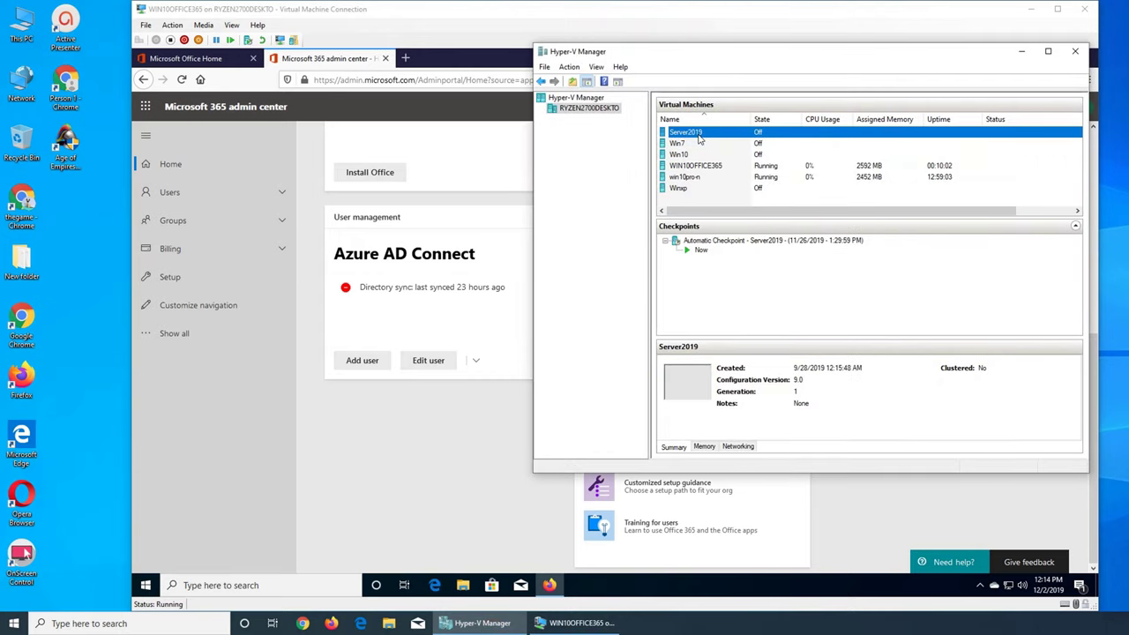
double_click(698, 136)
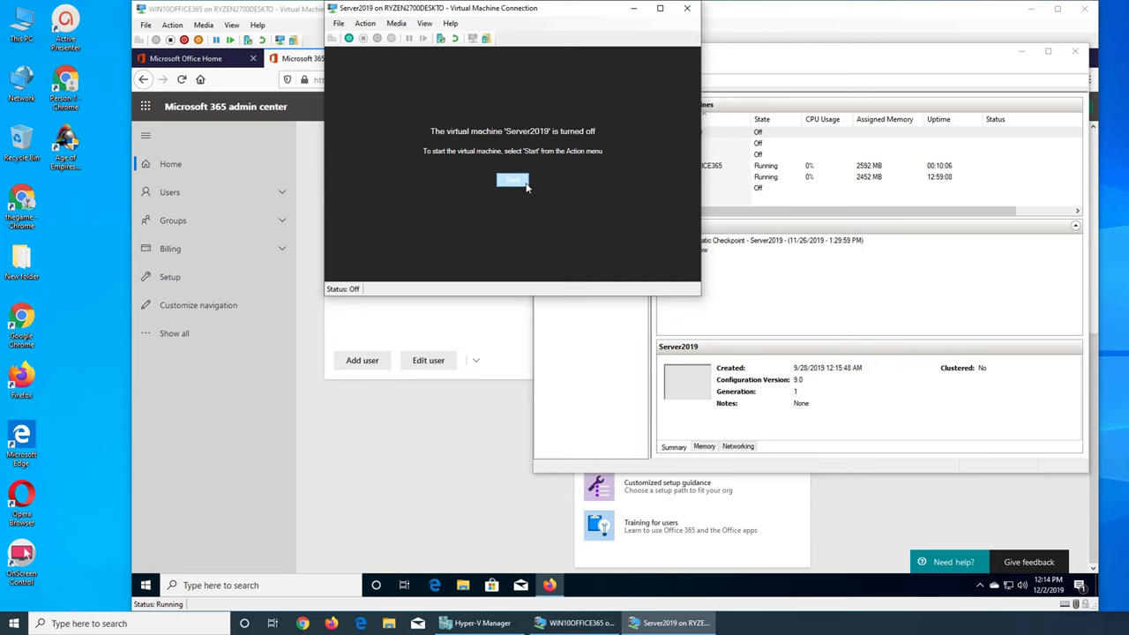
click(520, 185)
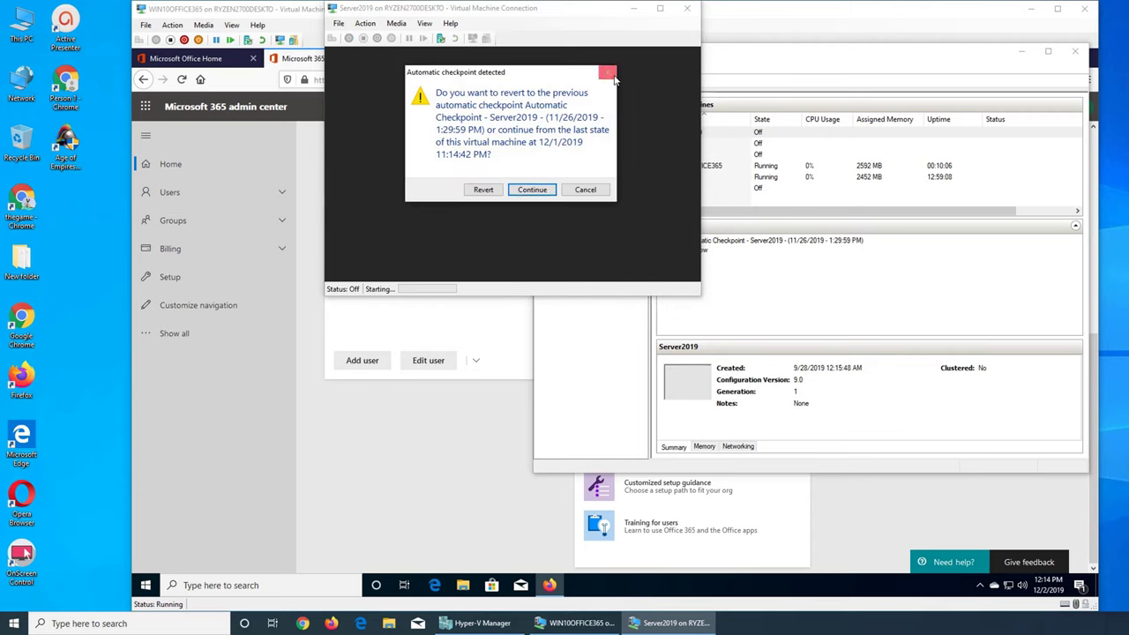
click(533, 191)
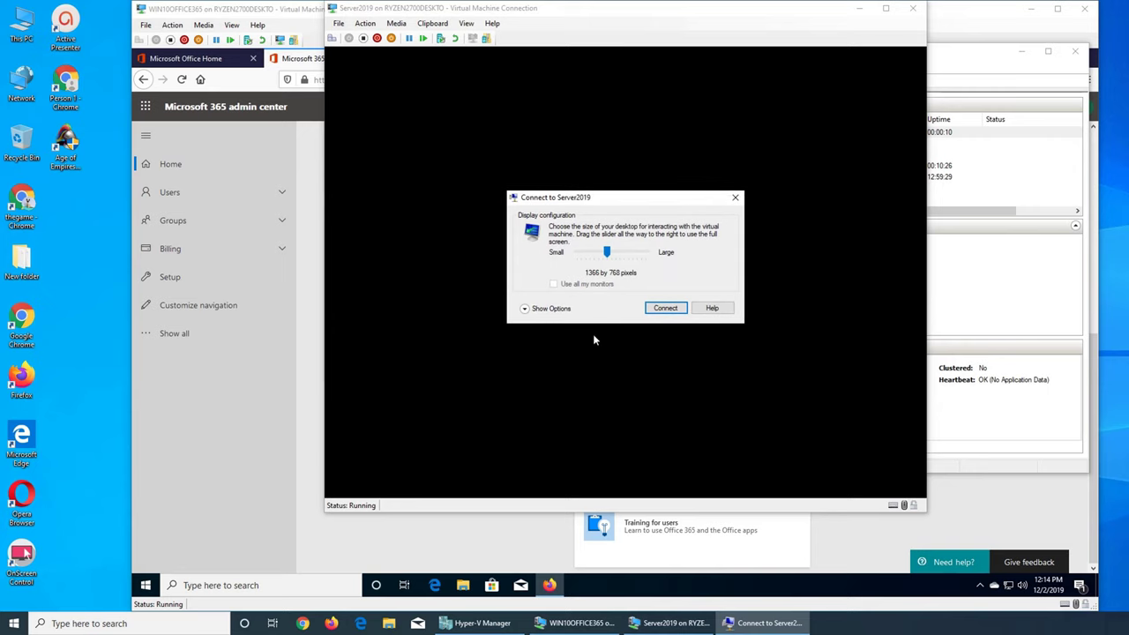
click(659, 310)
Return to the WIN10OFFICE365 virtual machine and review usernames and licenses in the admin center's Active users list.
click(434, 518)
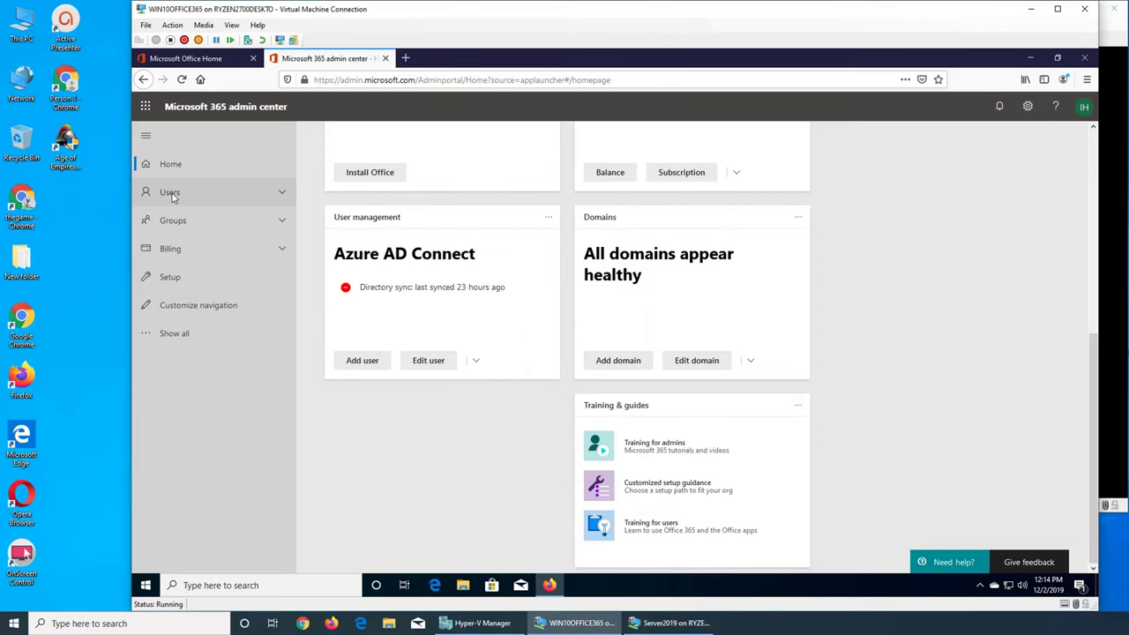
scroll(429, 327, up, 5)
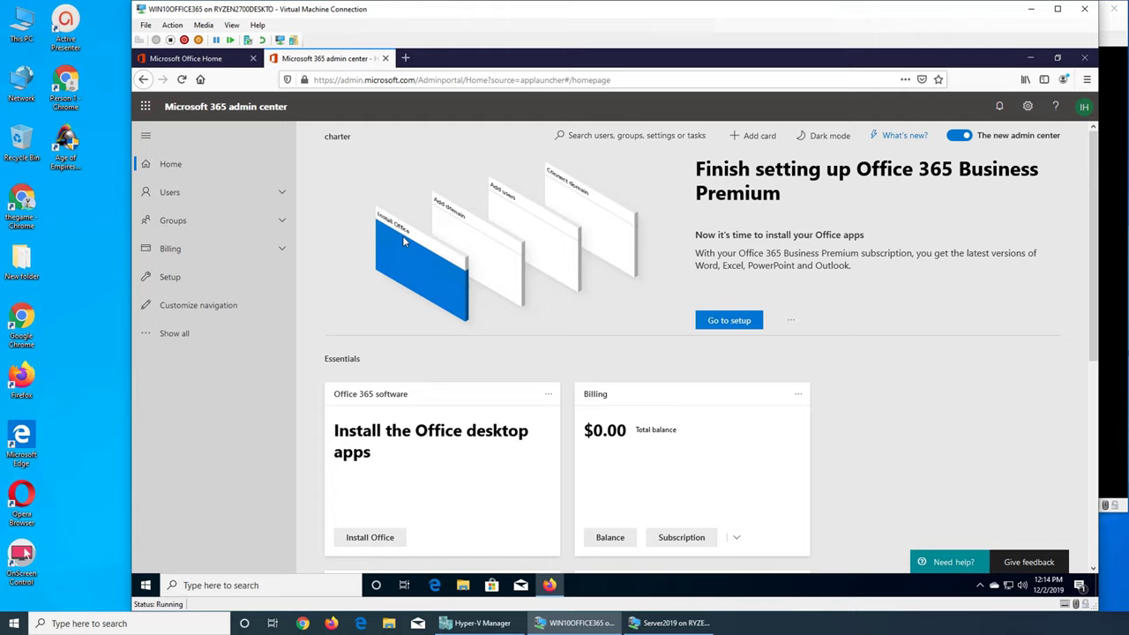
click(164, 199)
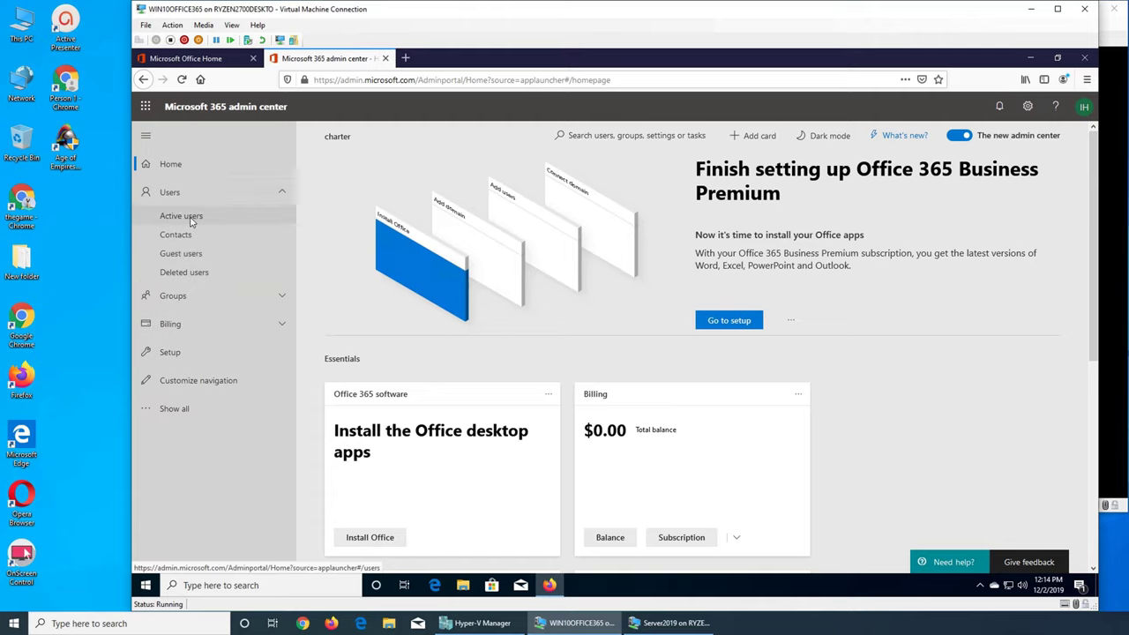
click(184, 218)
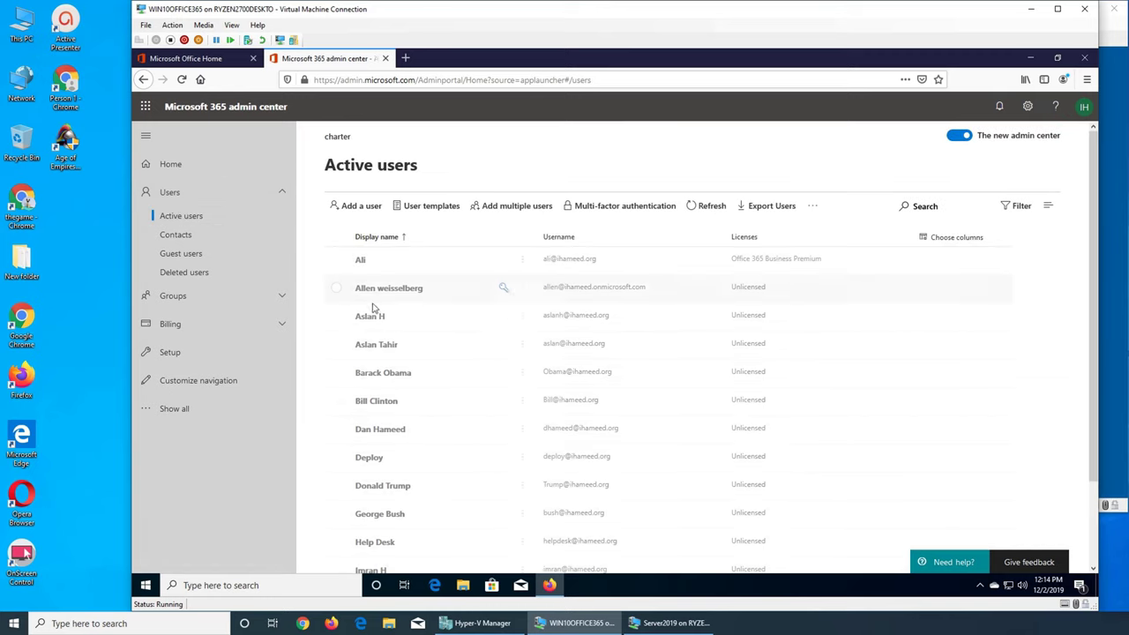
scroll(530, 285, down, 3)
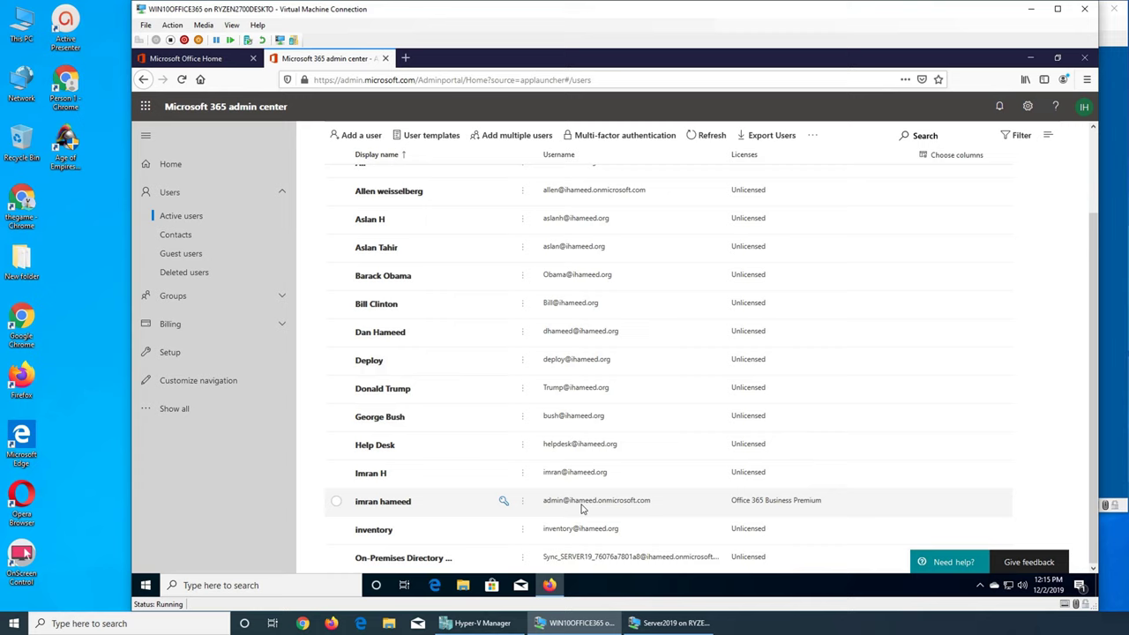
scroll(582, 507, up, 5)
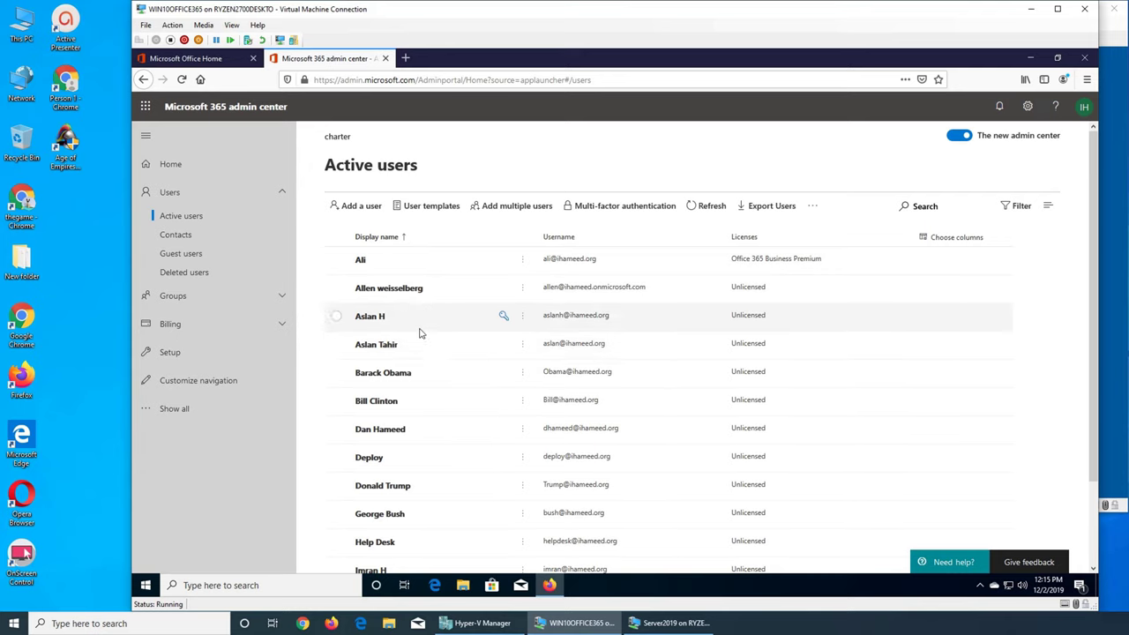
Switch to the Server2019 virtual machine and sign in to the domain Administrator account with its password.
click(668, 622)
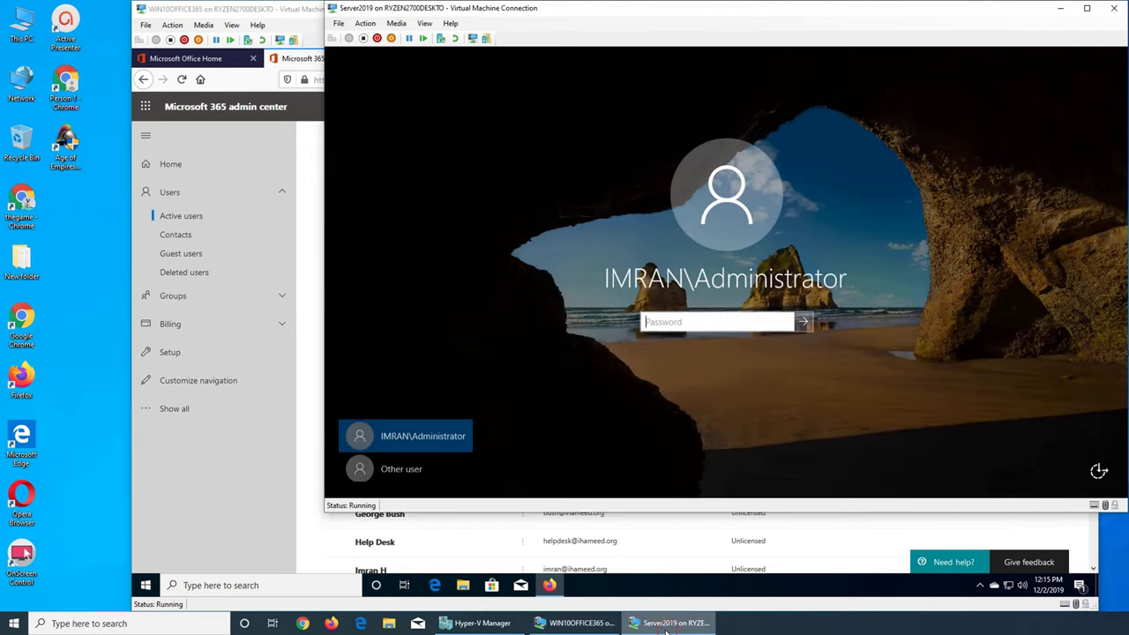
text(*****)
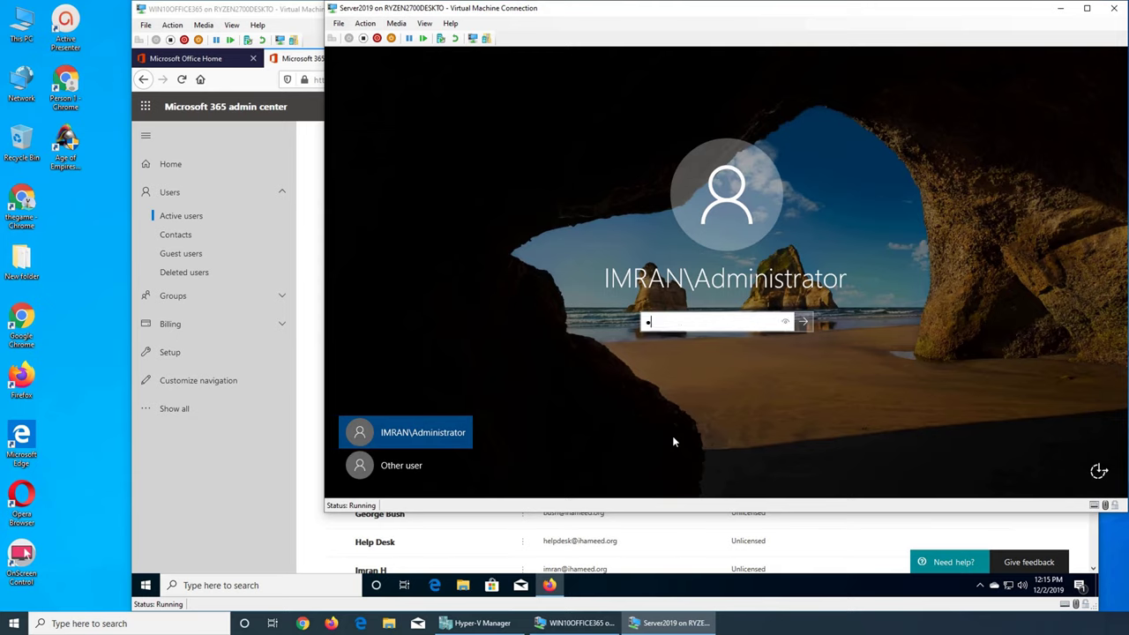
key(BackSpace)
key(BackSpace)
key(BackSpace)
key(BackSpace)
key(BackSpace)
text(*********)
key(Return)
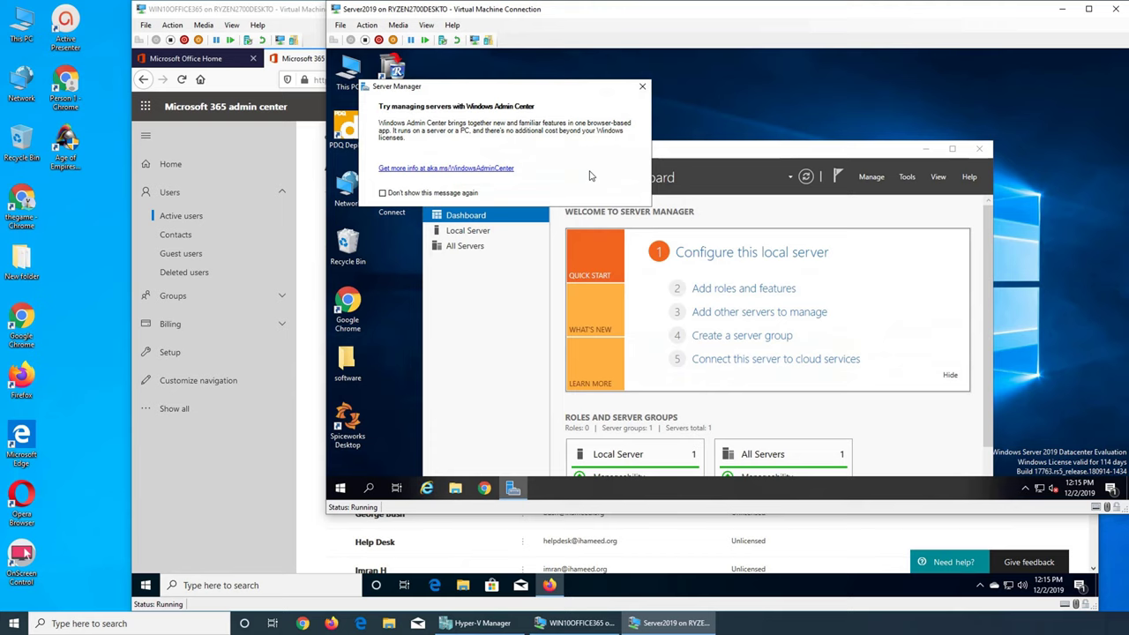
Dismiss the Windows Admin Center message and open Active Directory Users and Computers from Server Manager.
click(642, 86)
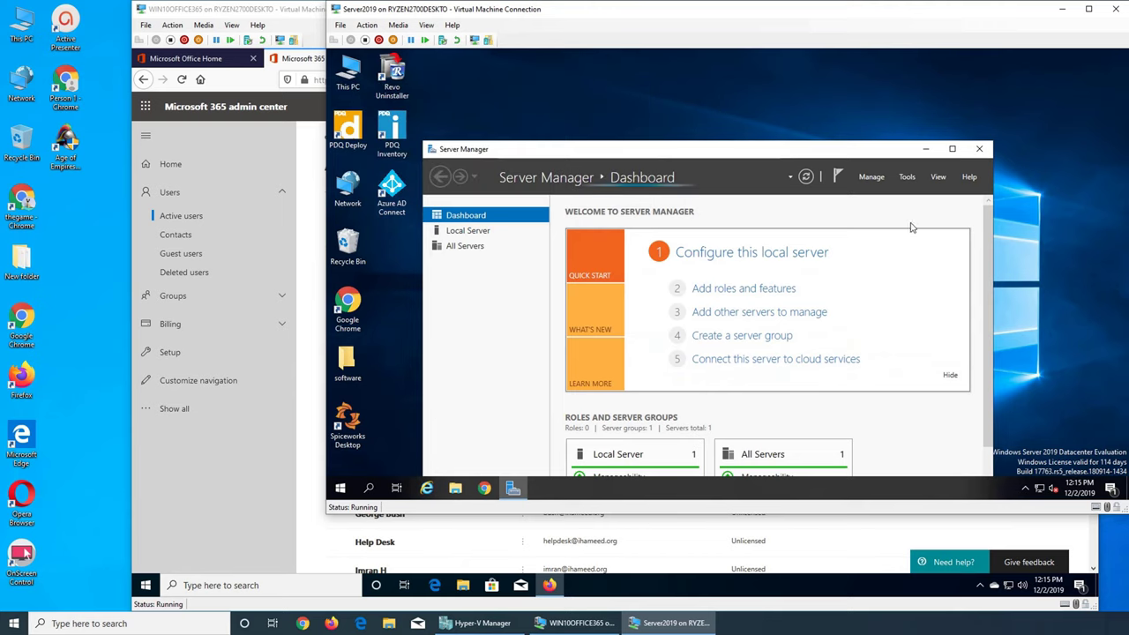
click(907, 176)
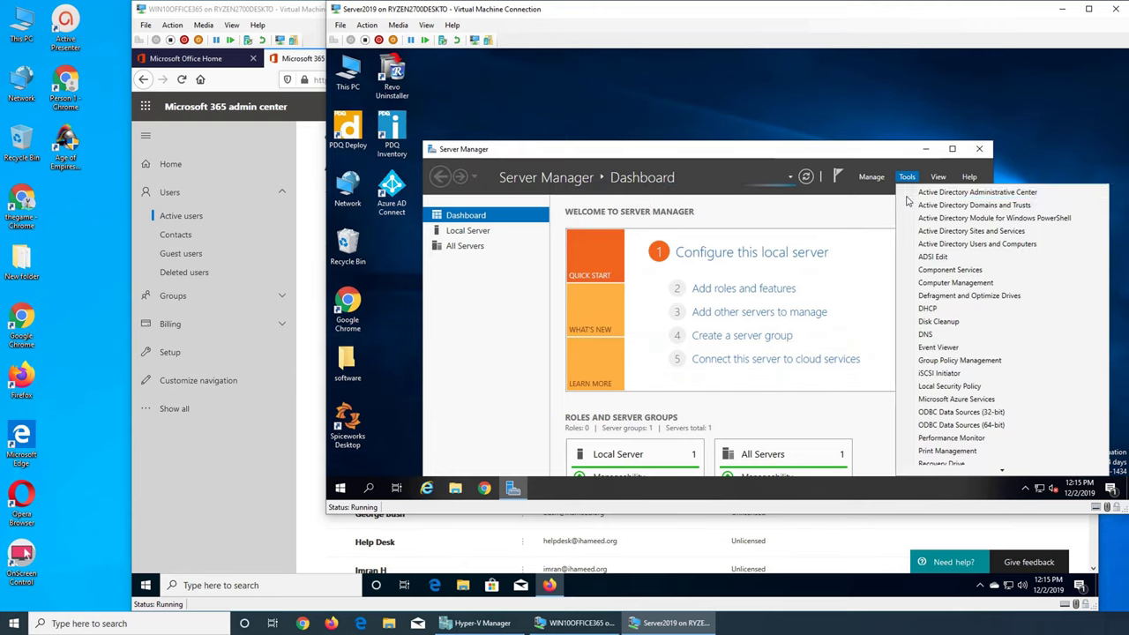
click(959, 245)
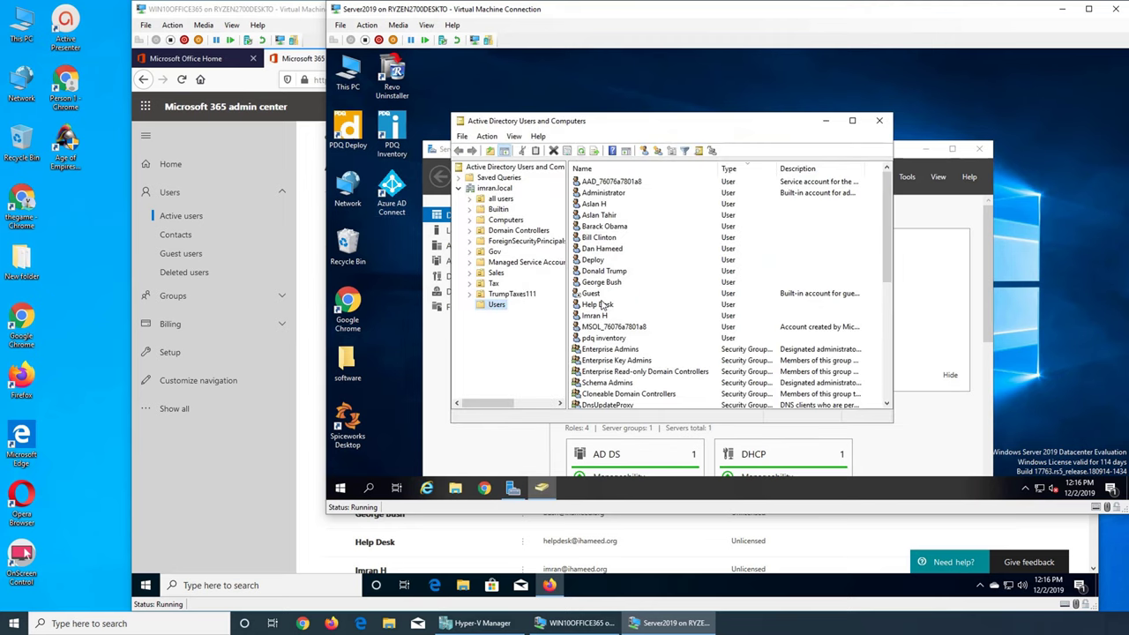
Examine the group membership, profile and account logon settings of the user listed directly below Administrator, then close the properties.
click(596, 207)
right_click(605, 205)
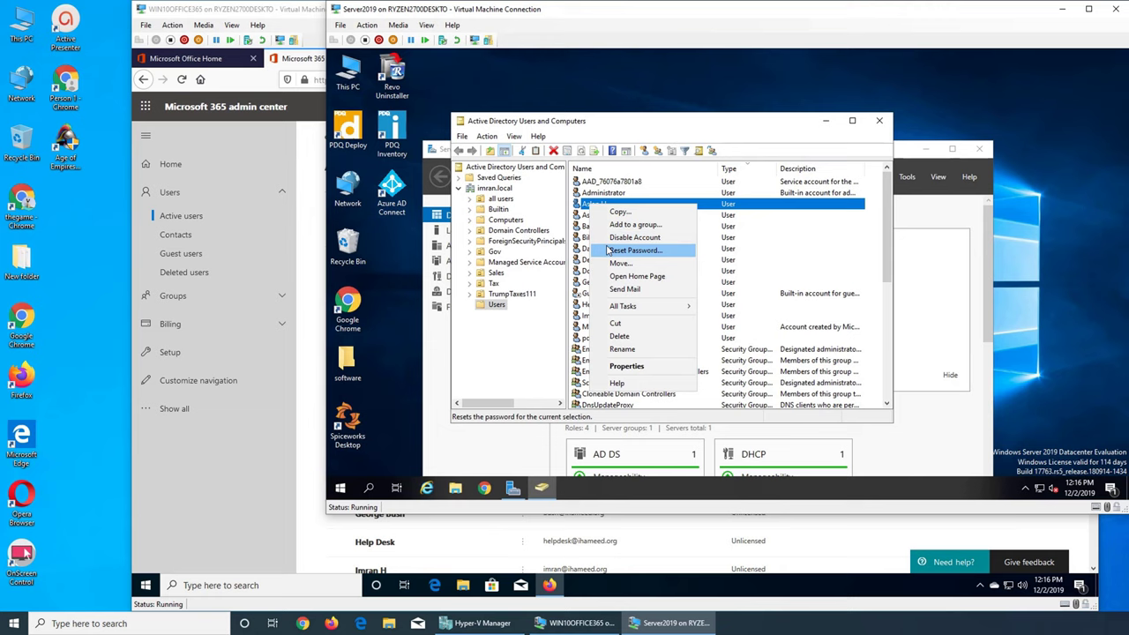
click(627, 366)
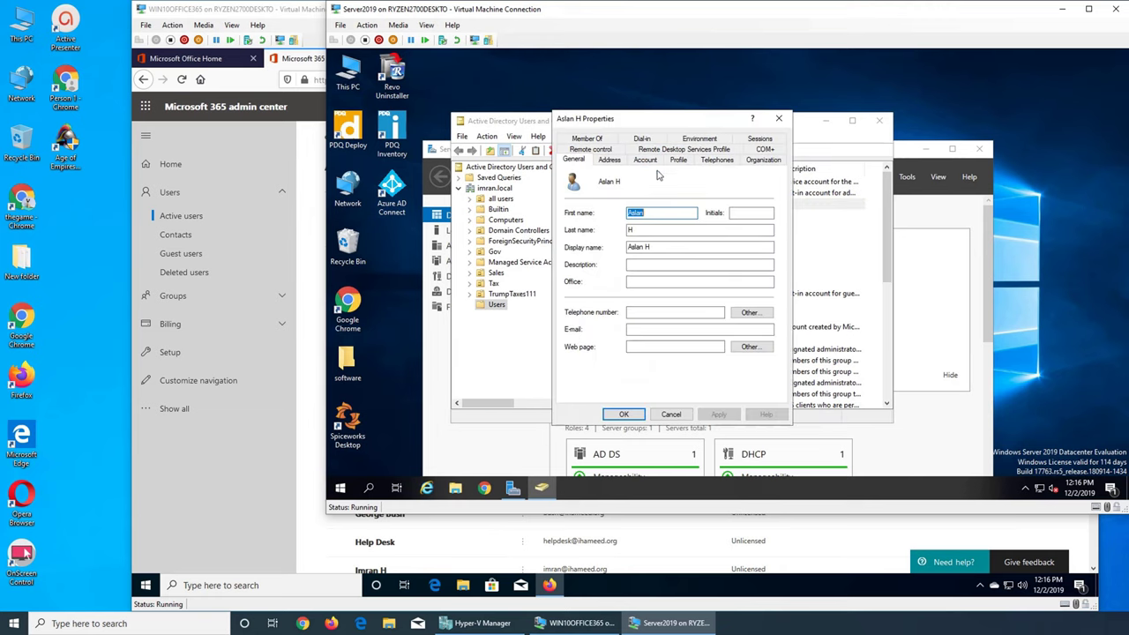
click(597, 141)
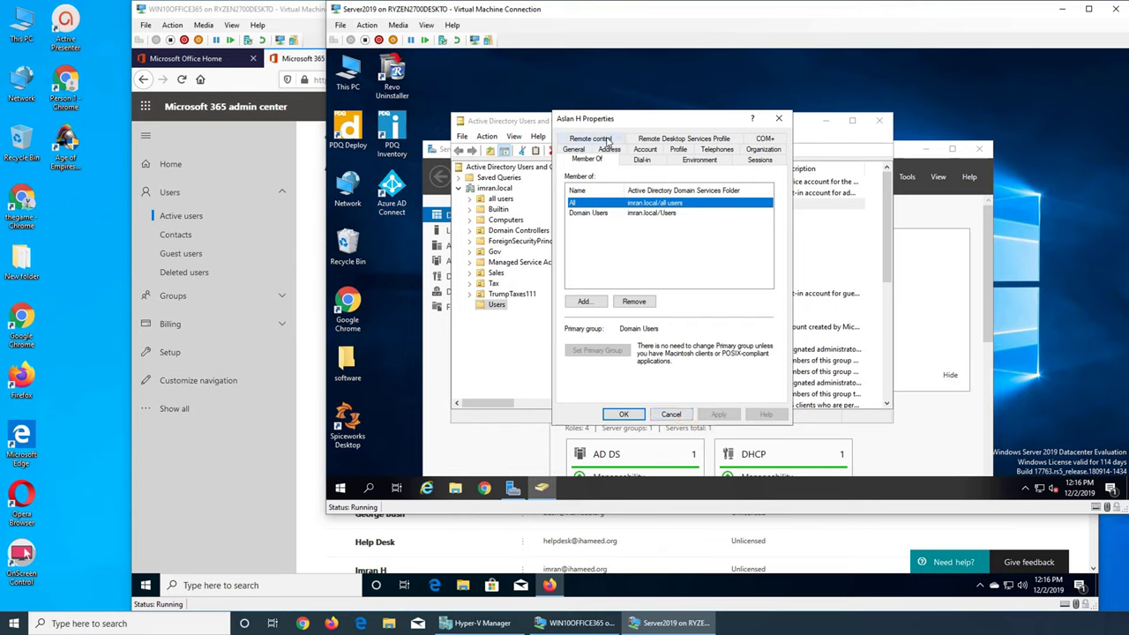
click(666, 152)
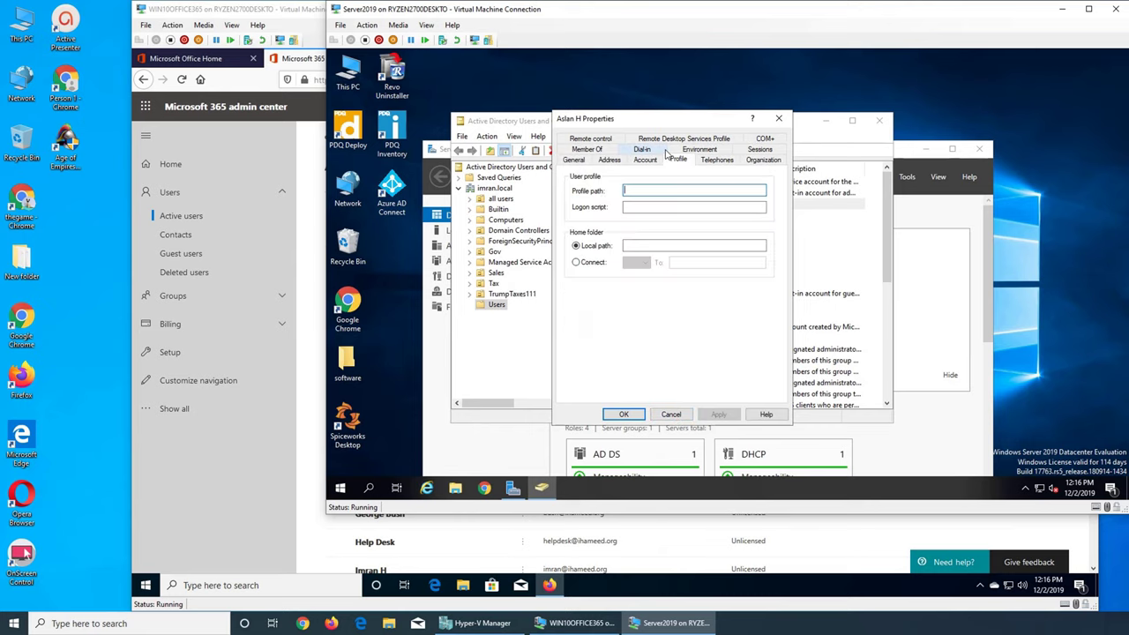
click(645, 159)
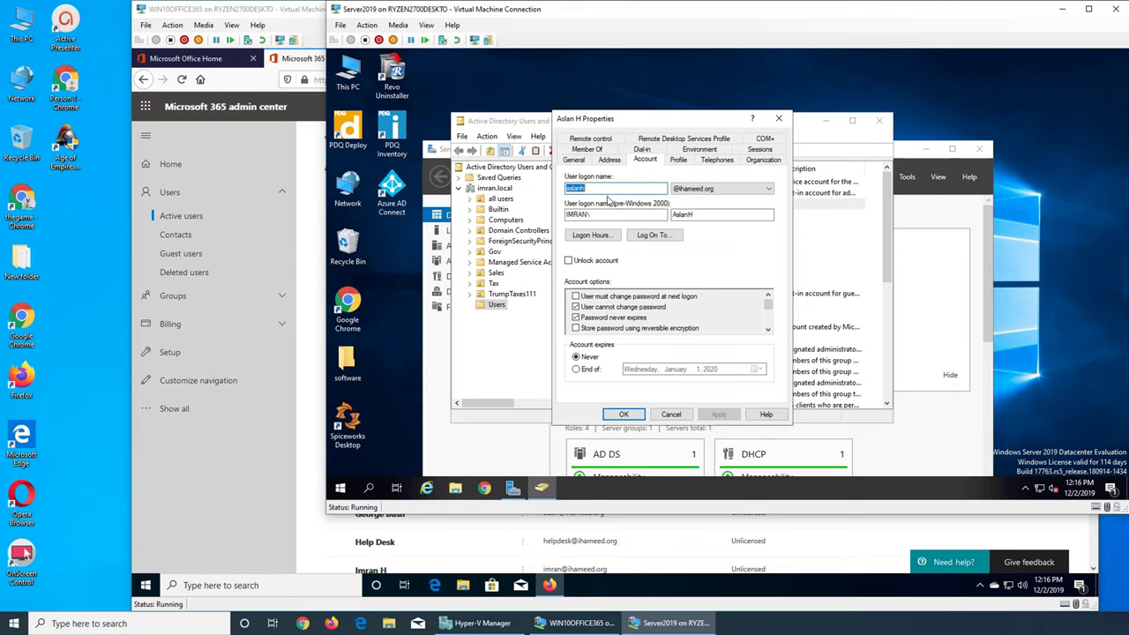
click(780, 120)
Examine the group membership of the second user below Administrator, then close the properties and Active Directory Users and Computers.
click(604, 217)
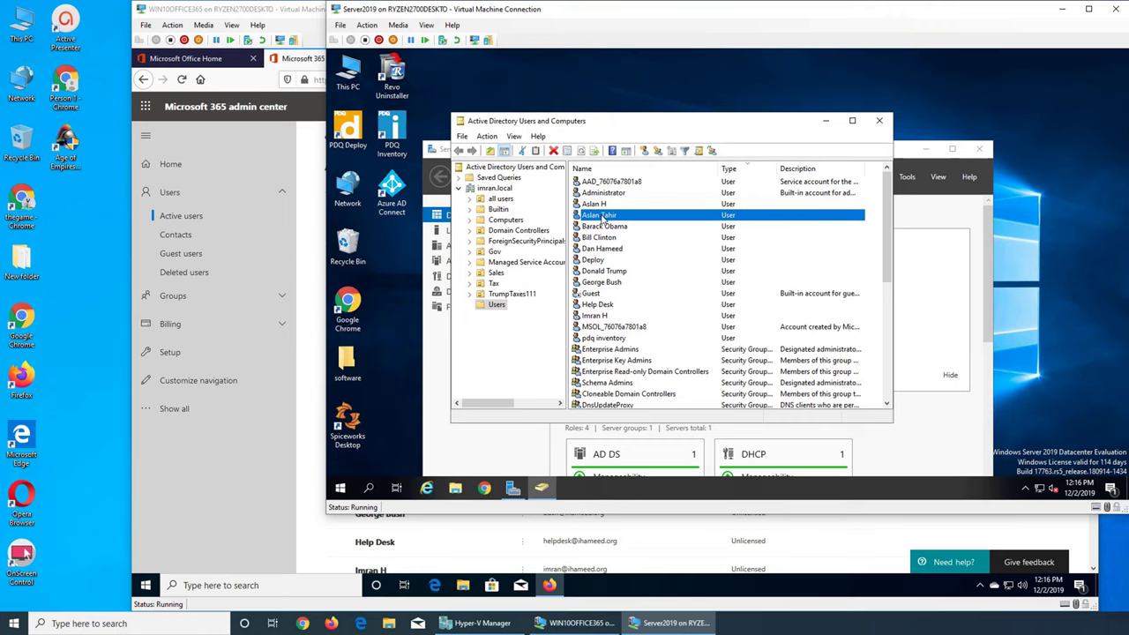
right_click(601, 215)
click(663, 380)
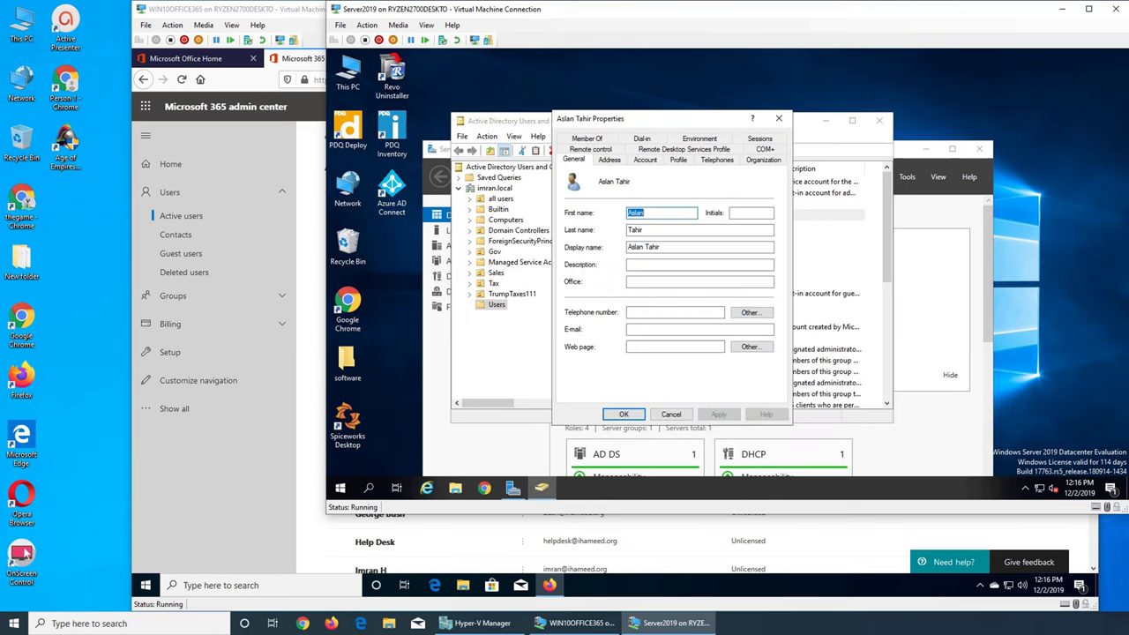
click(591, 140)
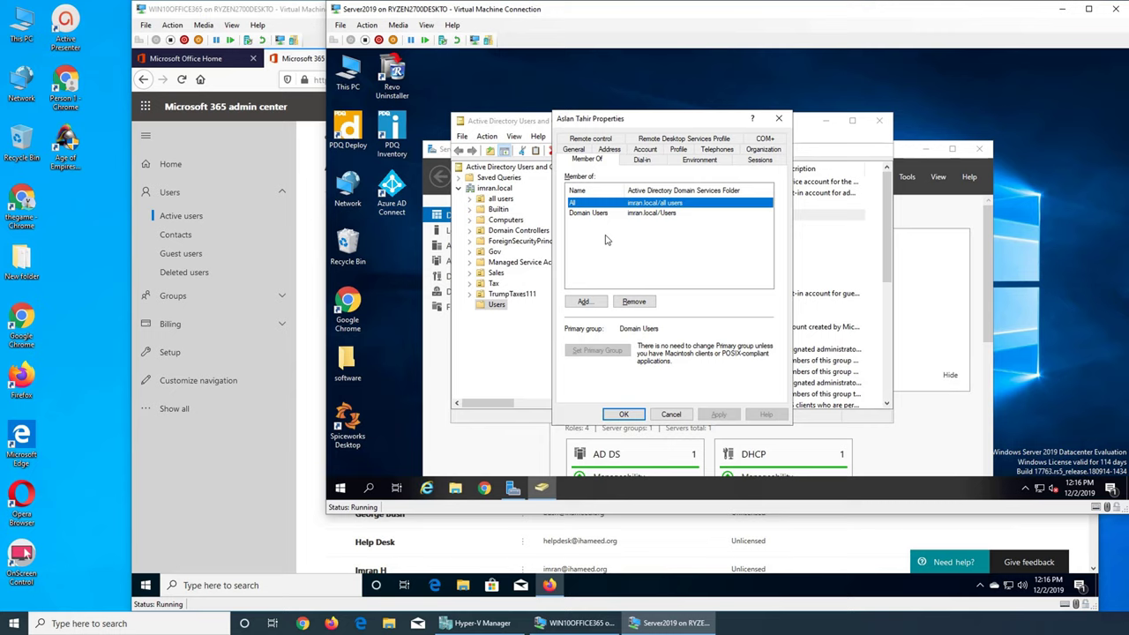
click(778, 118)
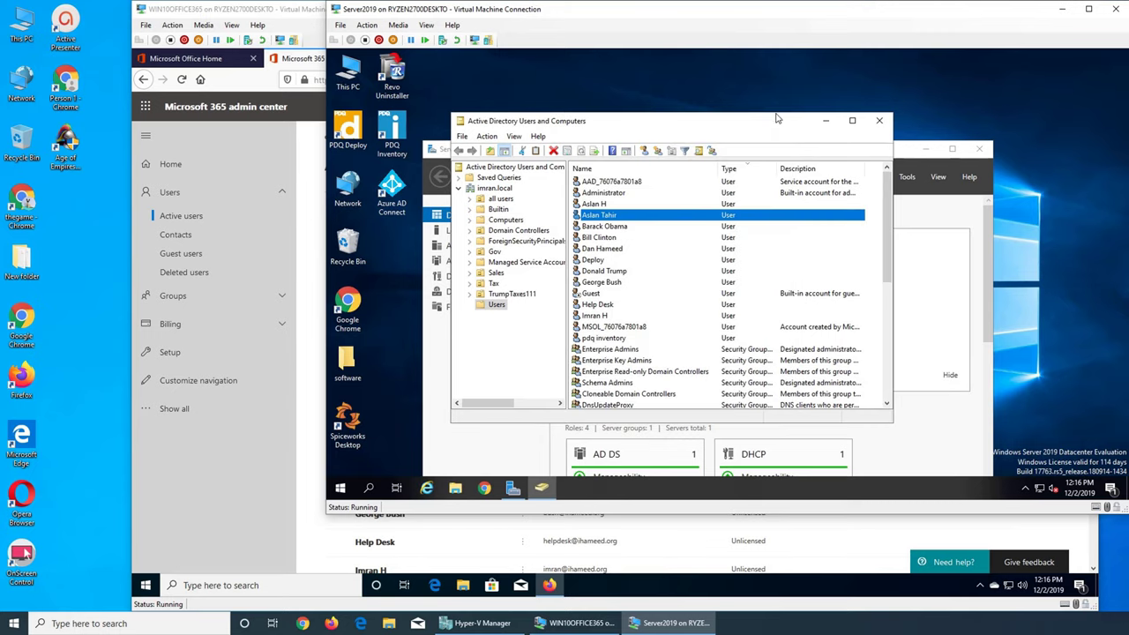
click(878, 120)
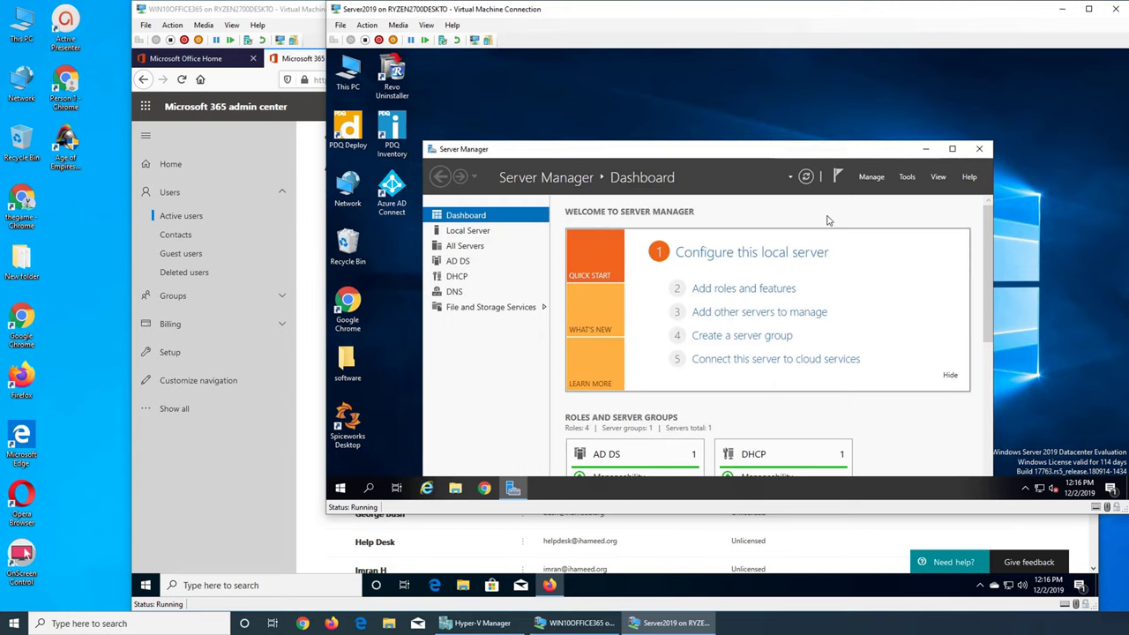
Switch to the WIN10OFFICE365 virtual machine and open the product licenses of only the third user in the Active users list.
click(468, 547)
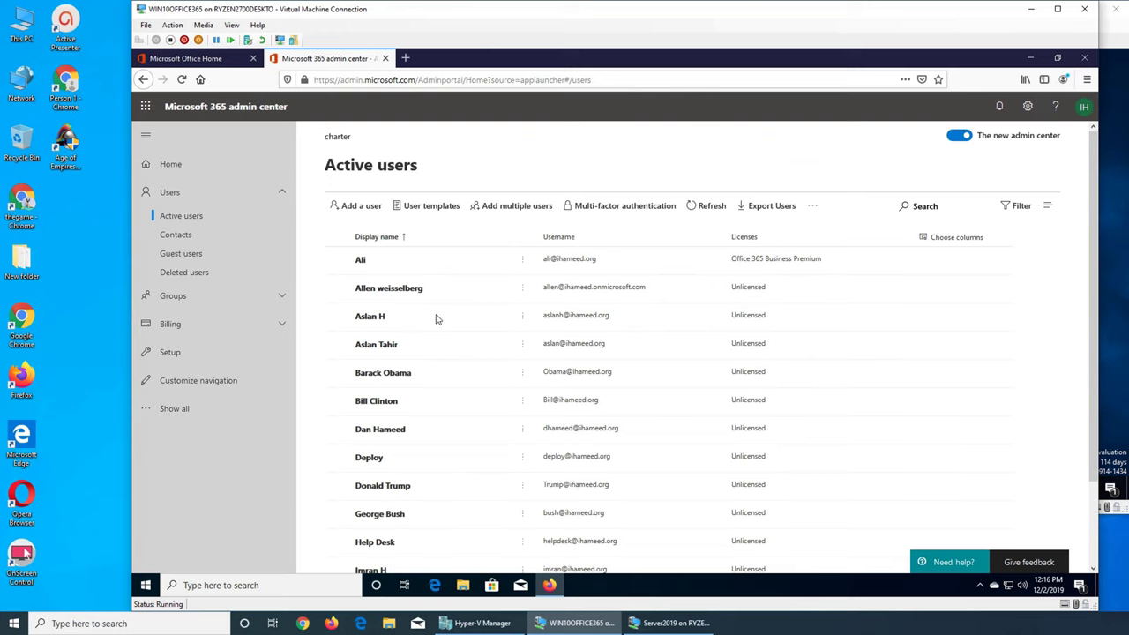
click(336, 316)
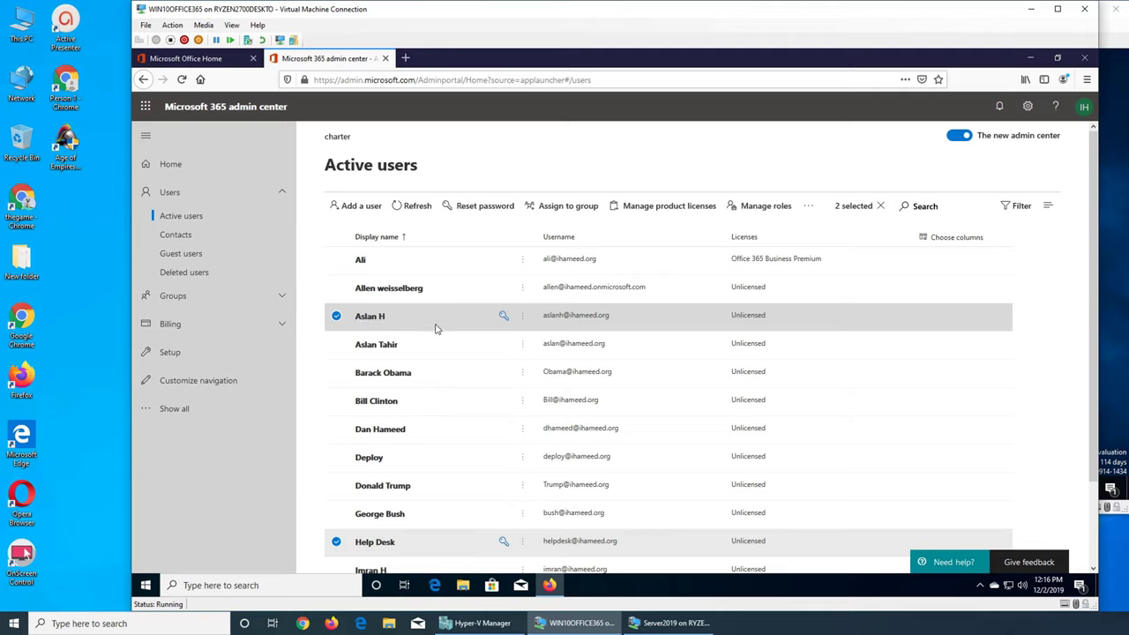
click(339, 317)
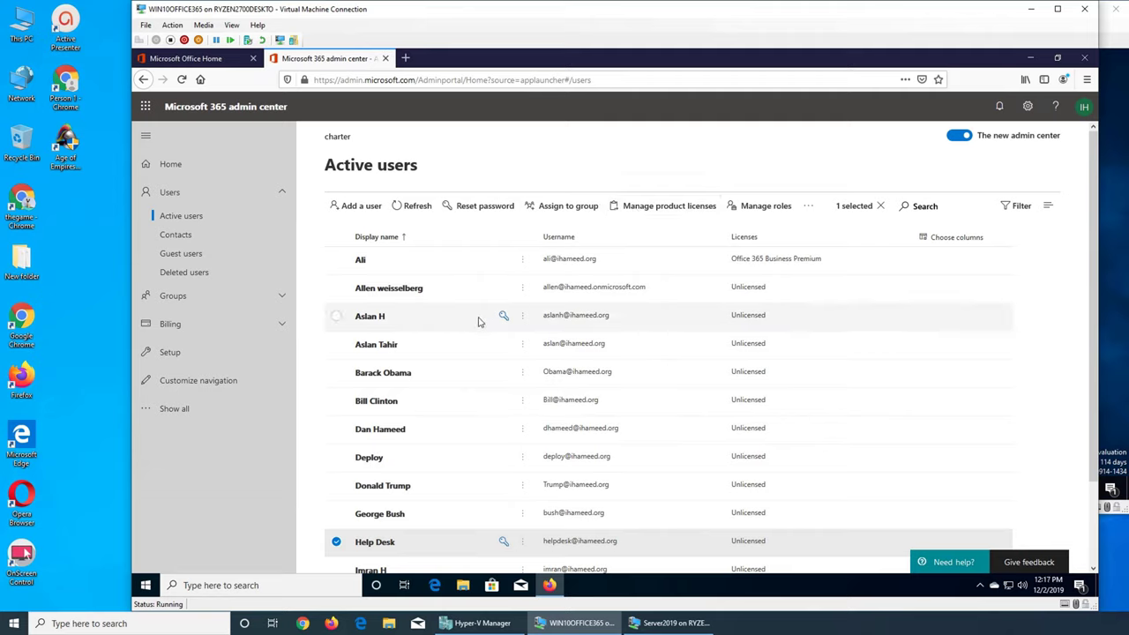
click(523, 317)
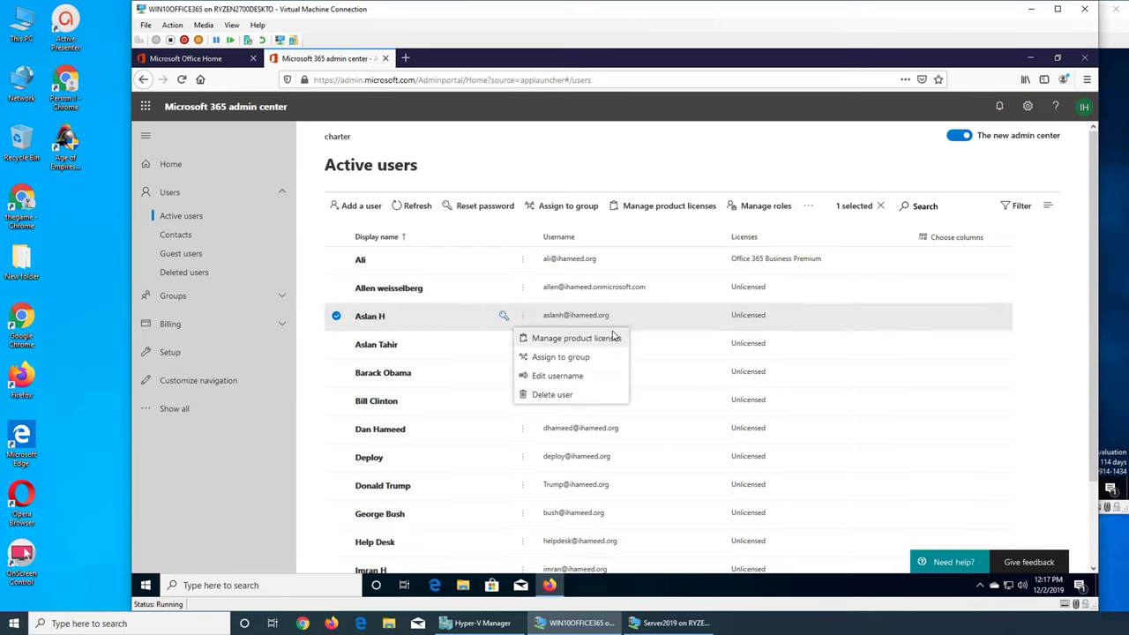
click(647, 207)
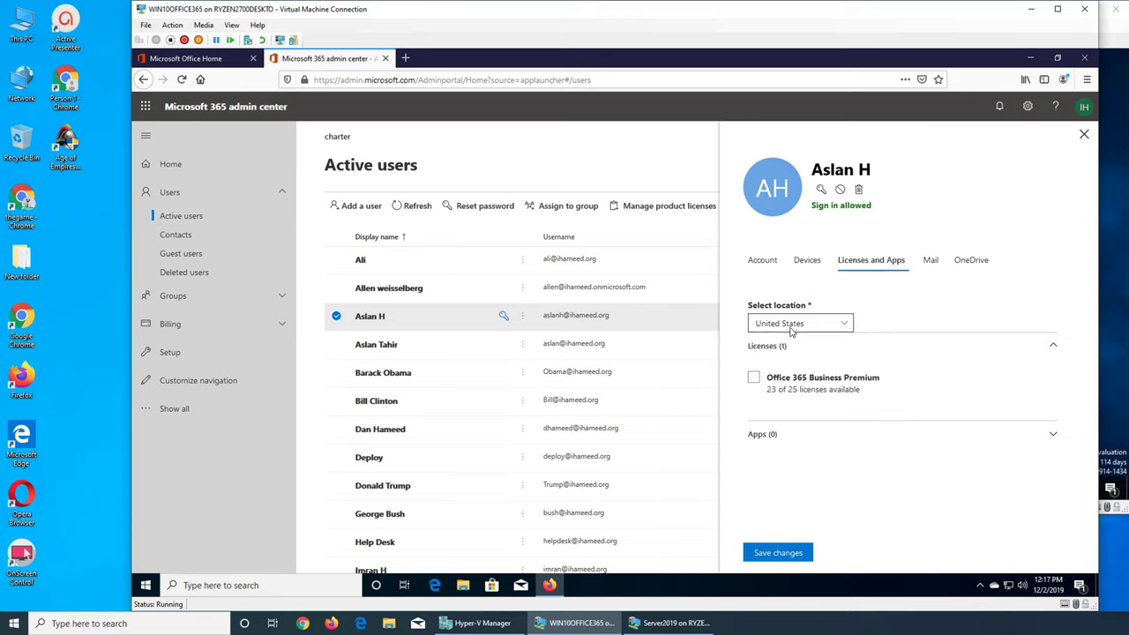
Review the location choices and the Apps section with its license filter for this user, then close the details.
click(845, 326)
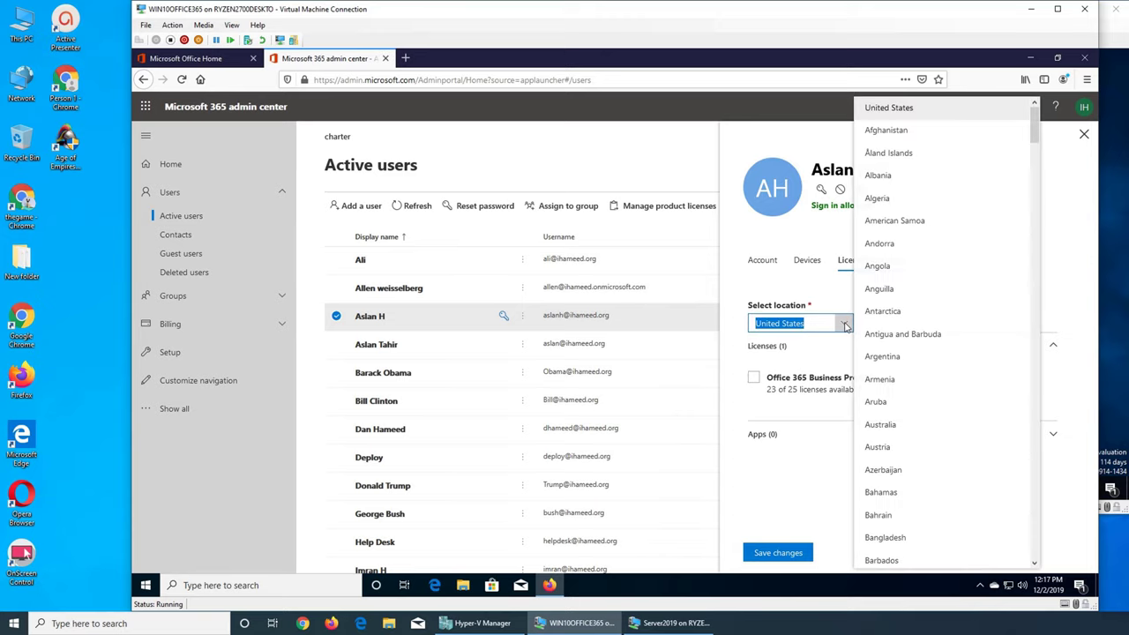
click(745, 291)
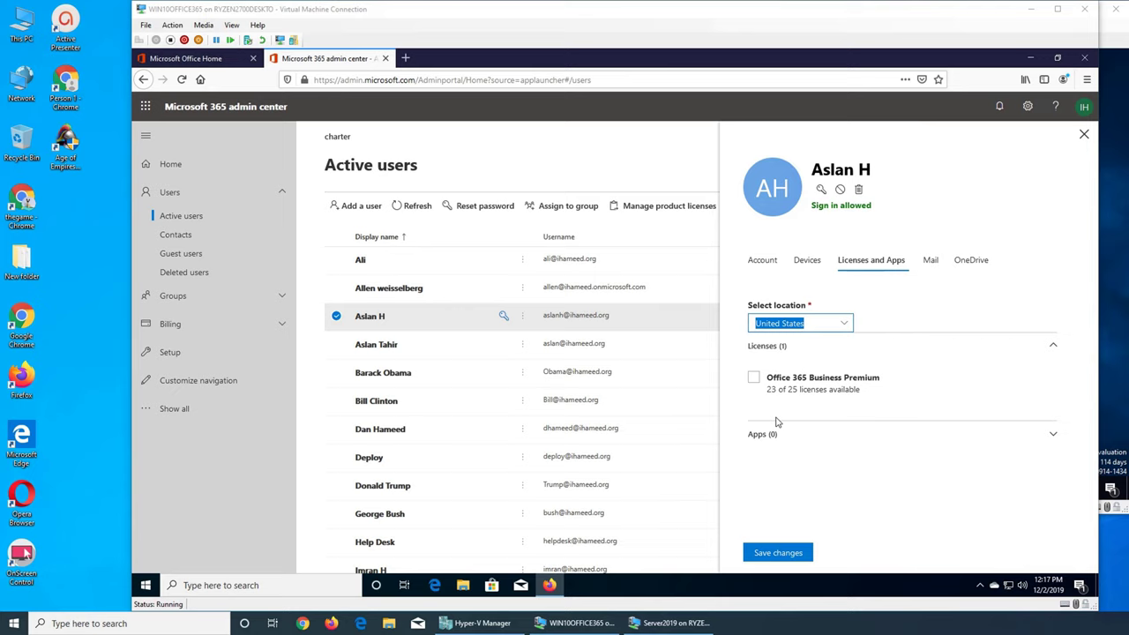
click(1054, 436)
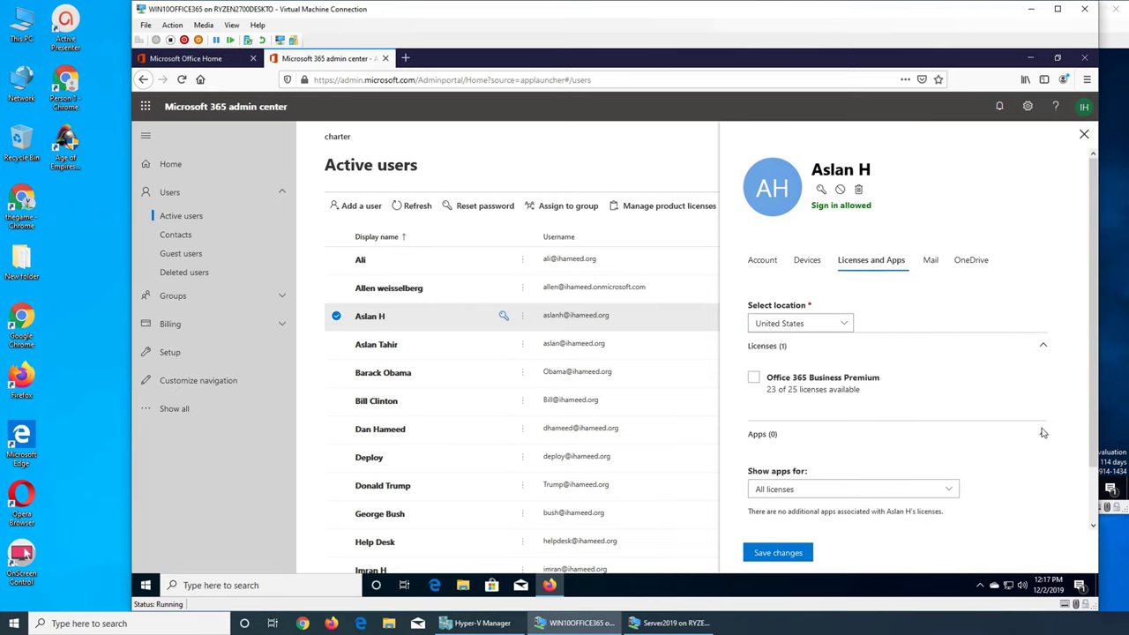
scroll(1046, 437, down, 1)
click(944, 430)
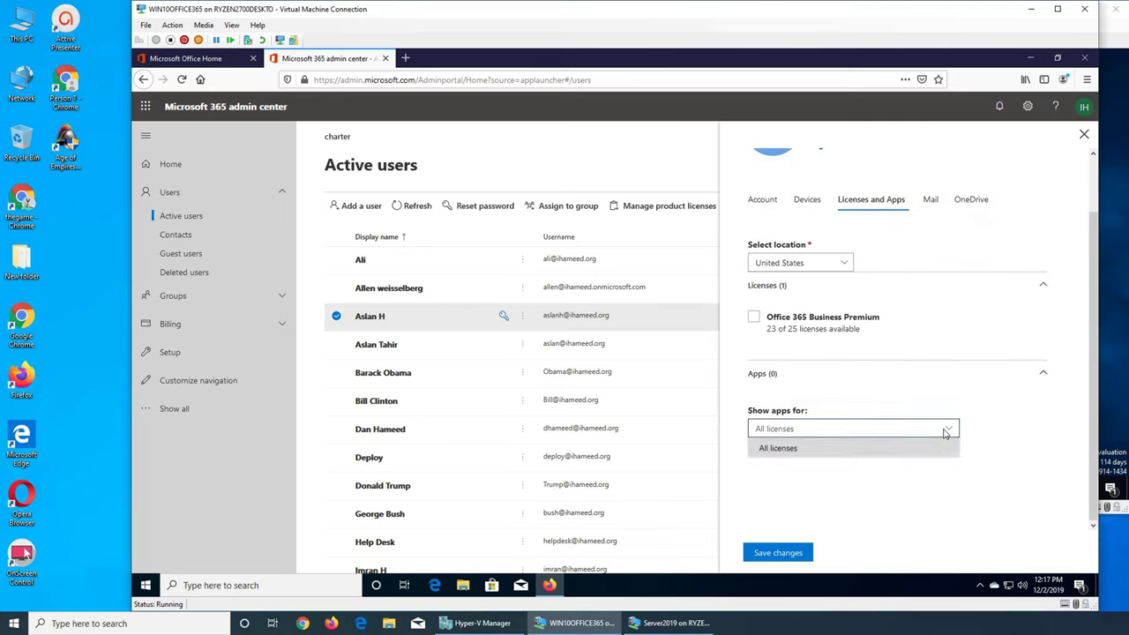
click(946, 430)
click(1044, 376)
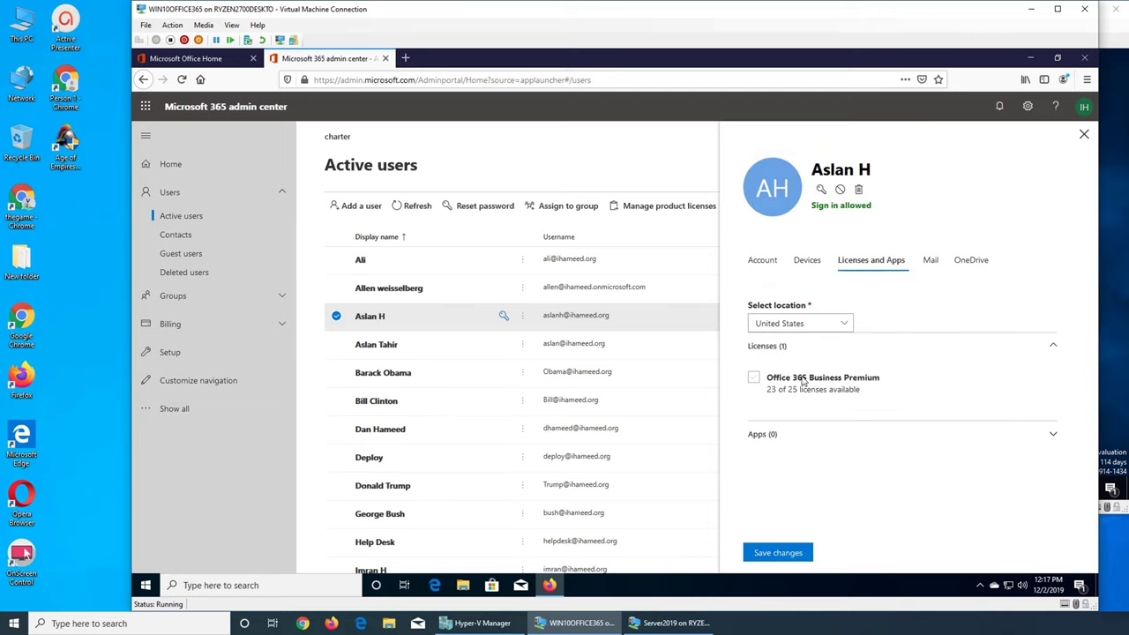
click(1083, 136)
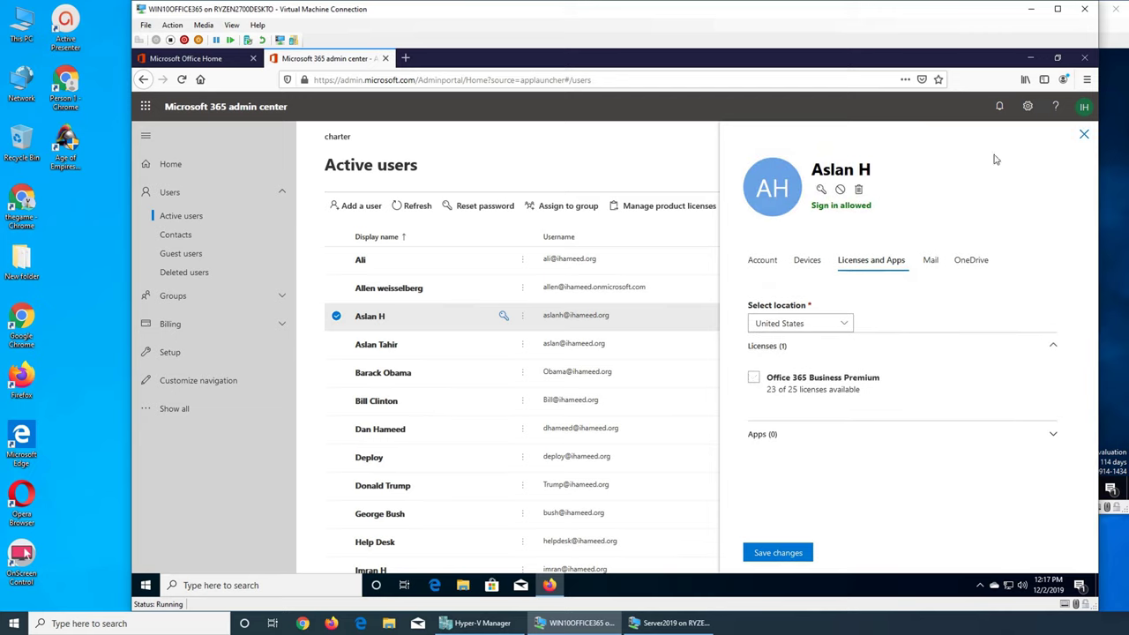
Reopen the same user's product licenses and select the Office 365 Business Premium license with the location left at United States.
click(522, 316)
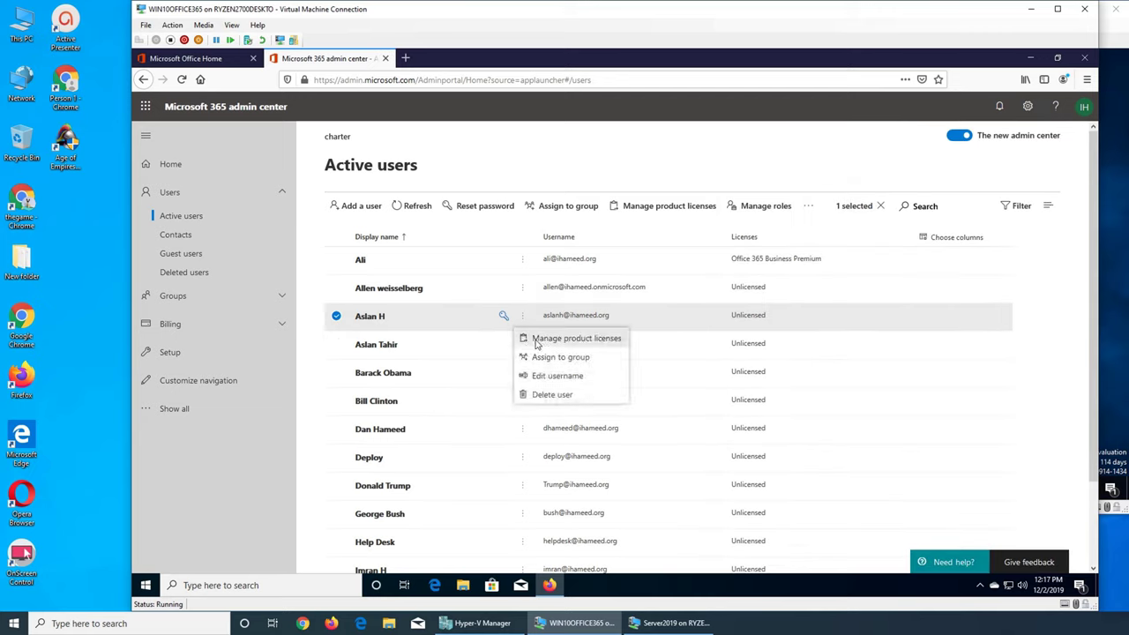
click(538, 334)
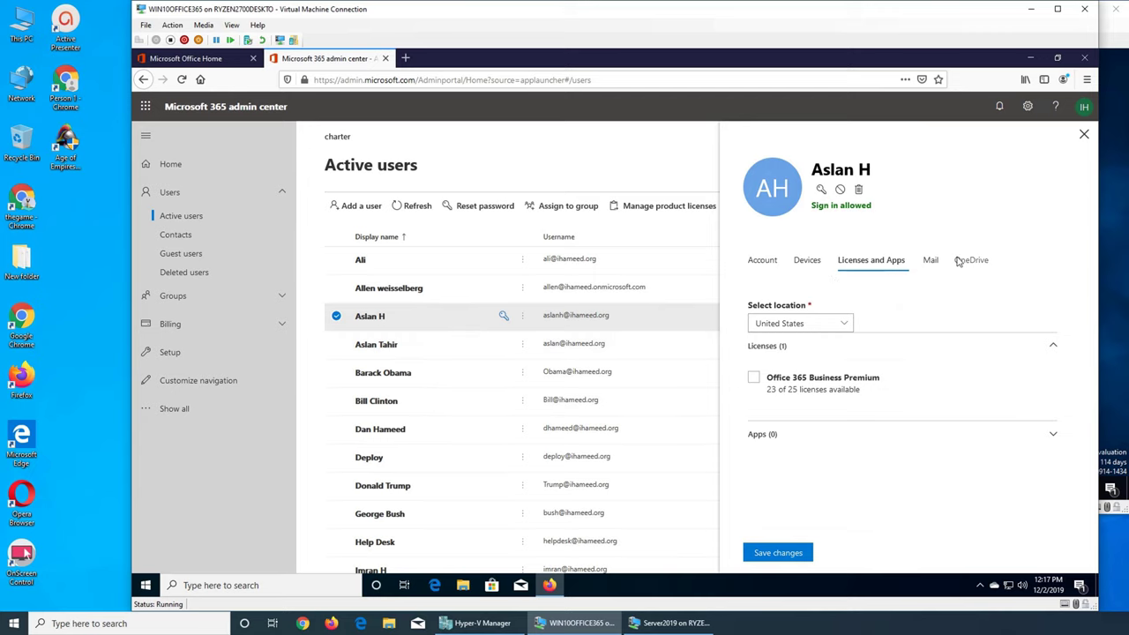
scroll(953, 320, down, 2)
scroll(952, 321, up, 2)
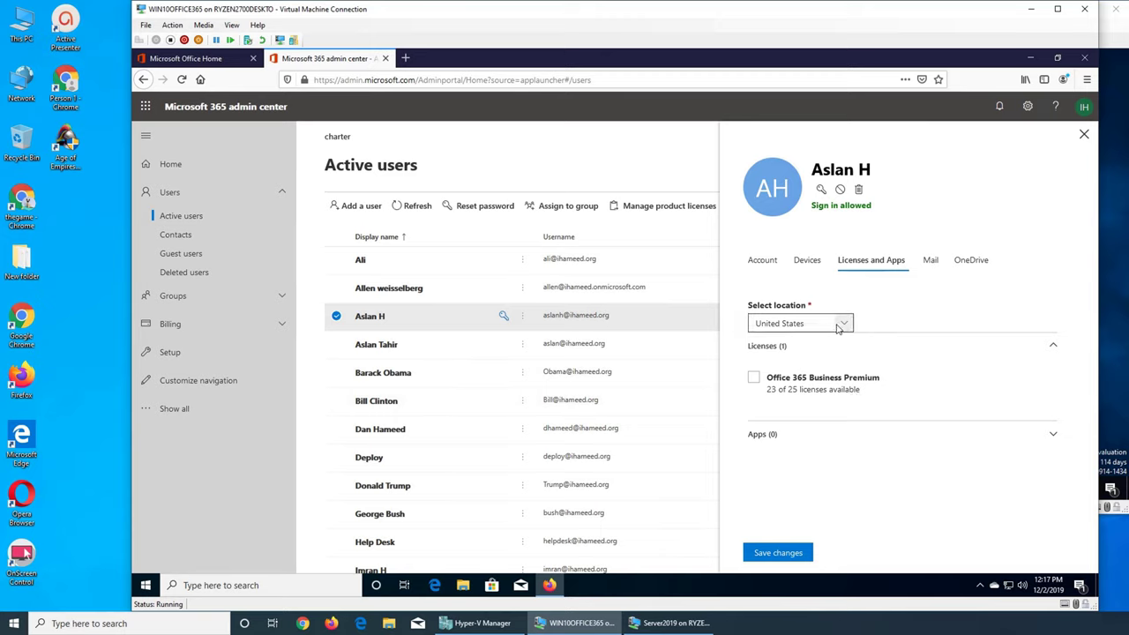
click(753, 378)
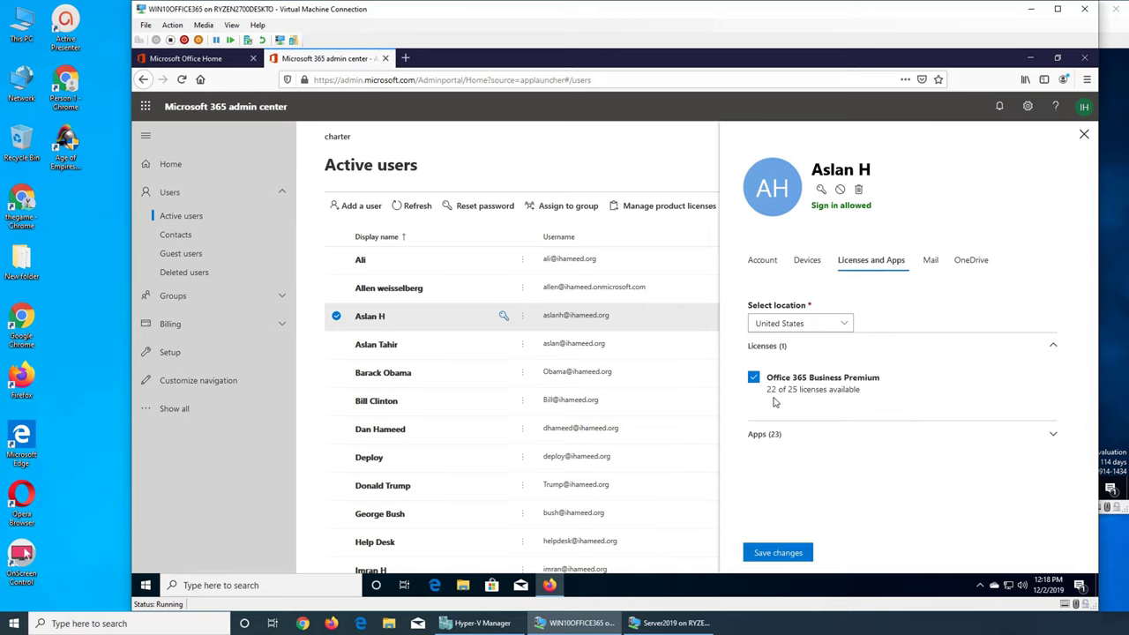
click(753, 379)
click(754, 380)
Expand the user's Apps section and examine all the apps included with Office 365 Business Premium.
click(770, 440)
scroll(887, 406, down, 1)
scroll(889, 403, down, 3)
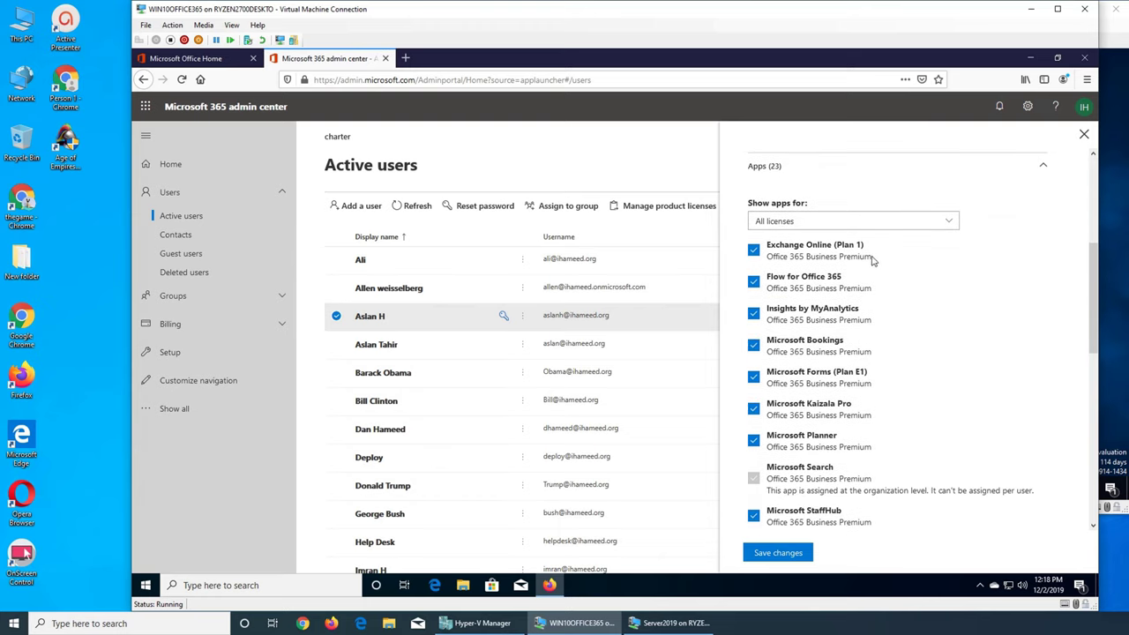
scroll(872, 260, down, 5)
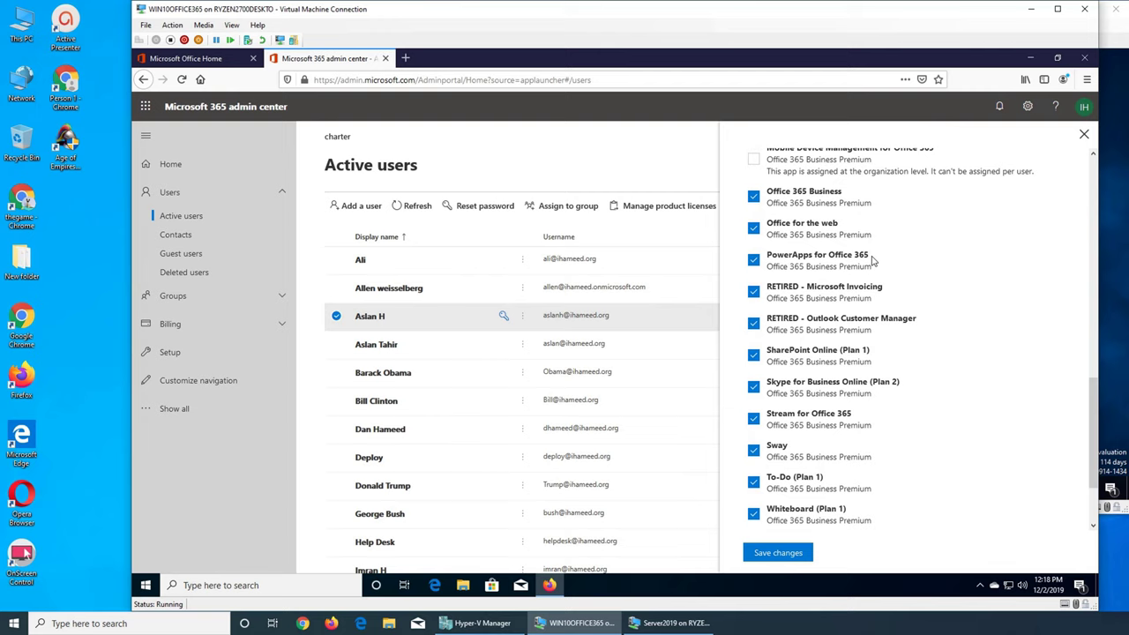
scroll(872, 260, down, 1)
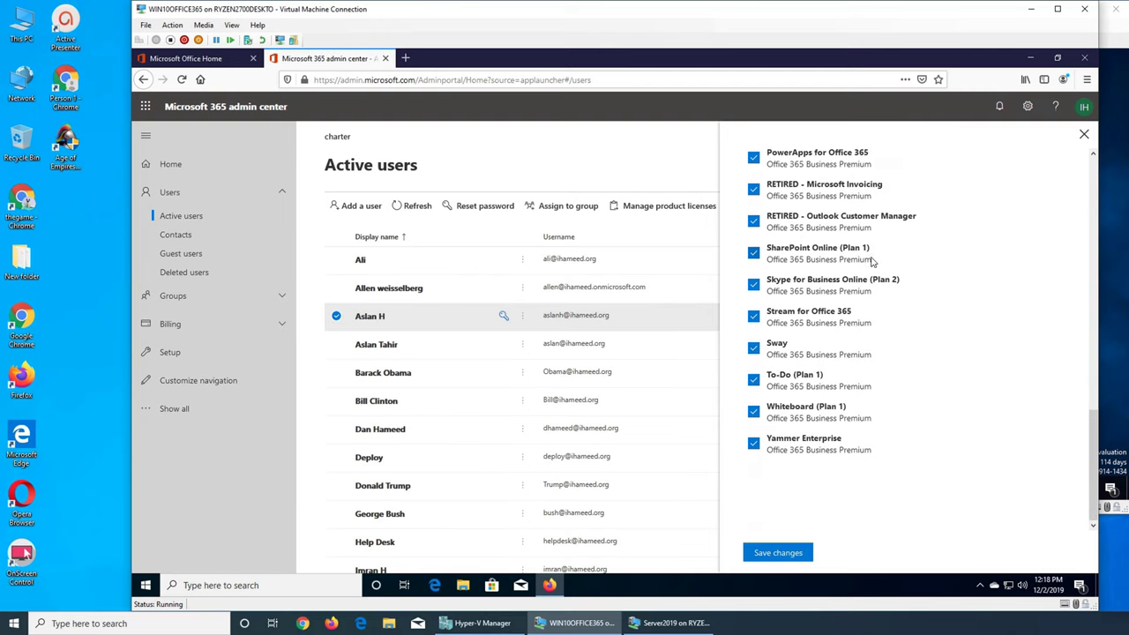
scroll(872, 260, up, 6)
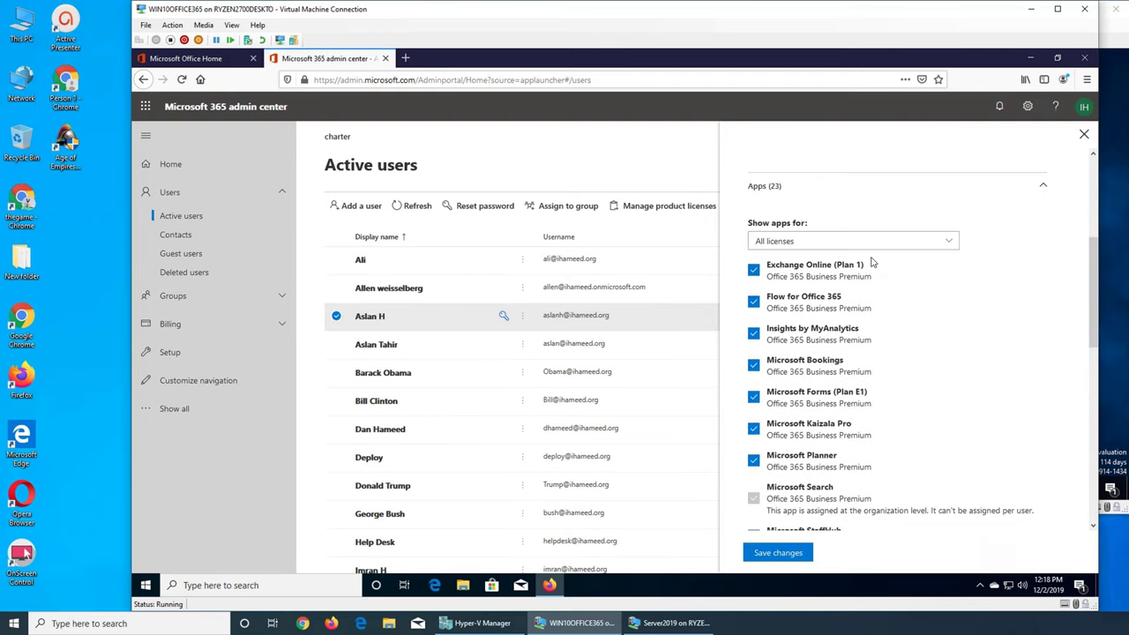
scroll(872, 260, up, 3)
scroll(891, 349, down, 5)
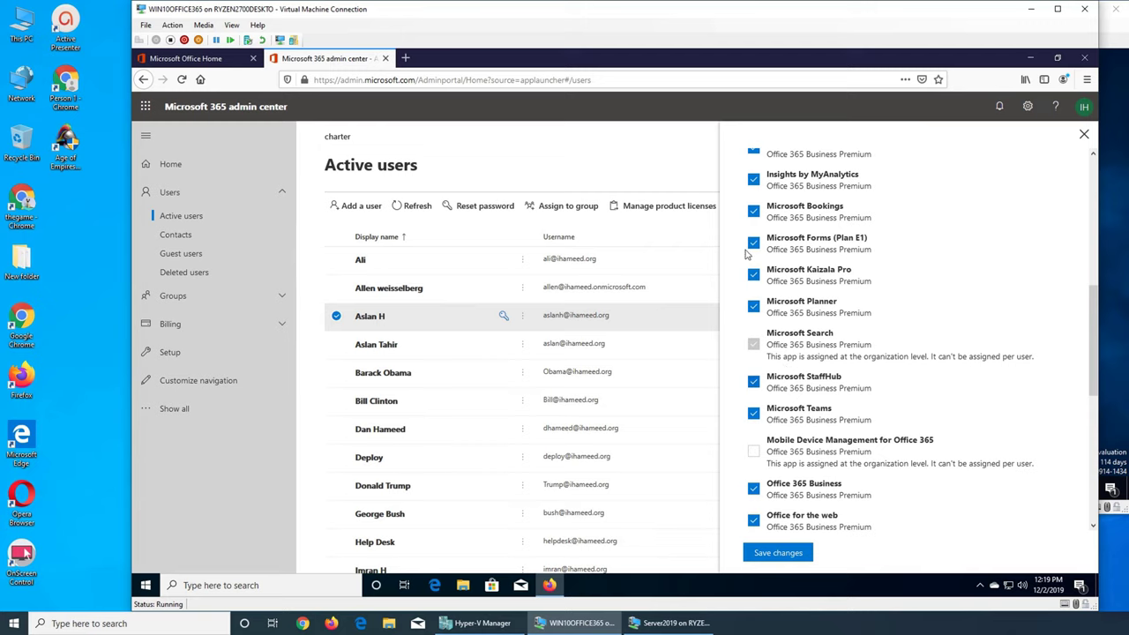
scroll(810, 351, down, 3)
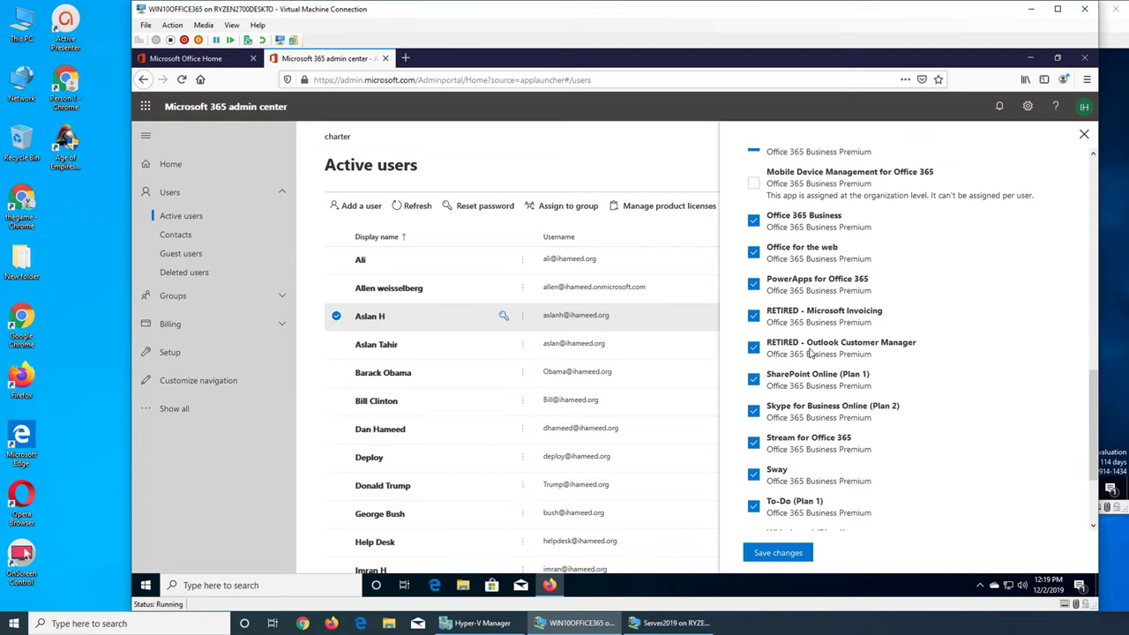
scroll(961, 438, down, 2)
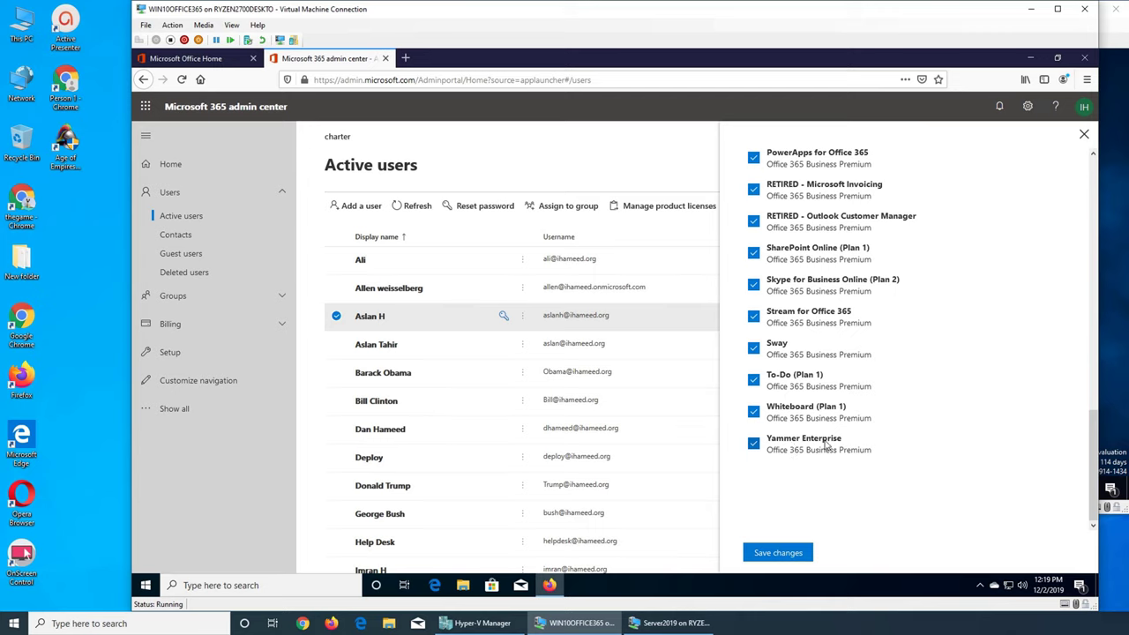
scroll(826, 447, up, 2)
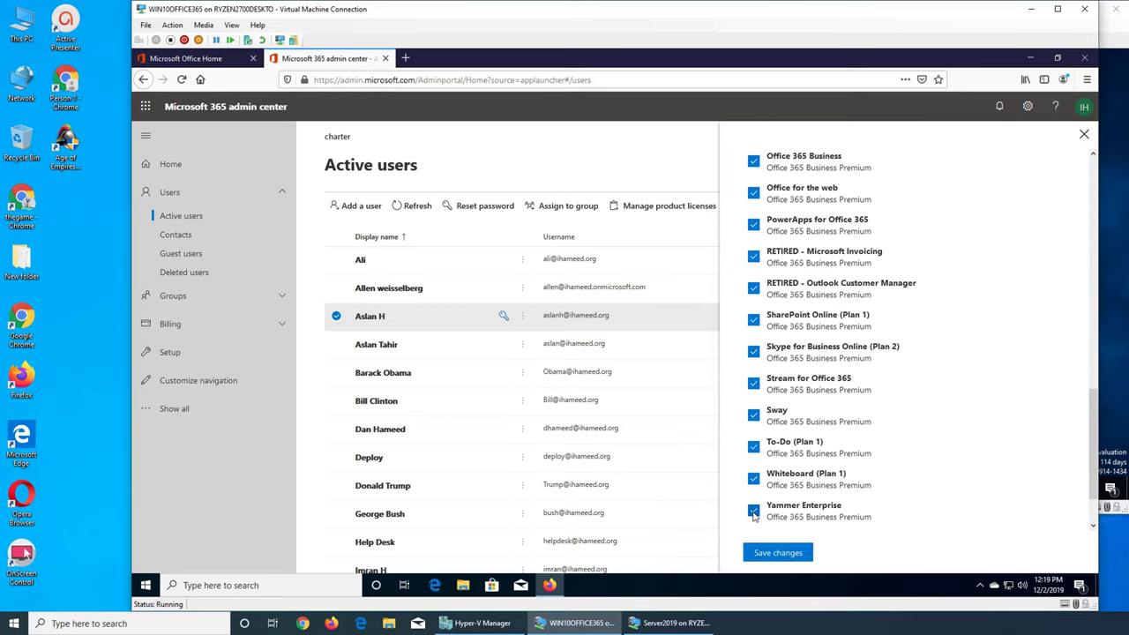
Try switching the Yammer Enterprise app off and back on, then recheck the whole app list.
click(753, 511)
click(754, 512)
scroll(942, 494, up, 10)
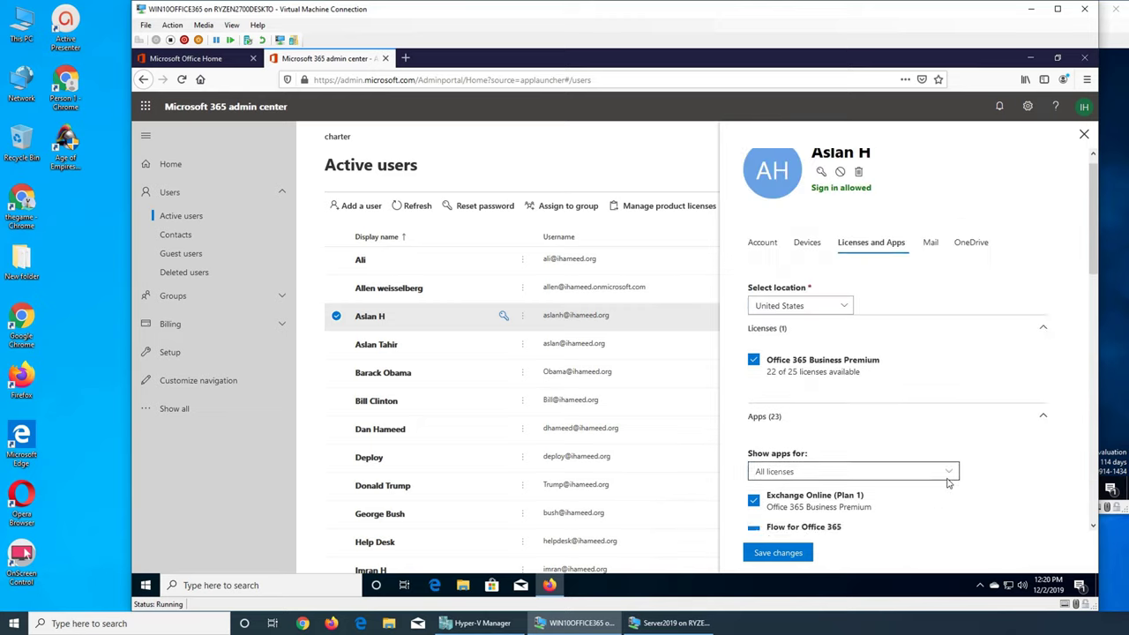
scroll(950, 476, down, 2)
scroll(951, 476, down, 7)
scroll(949, 478, up, 5)
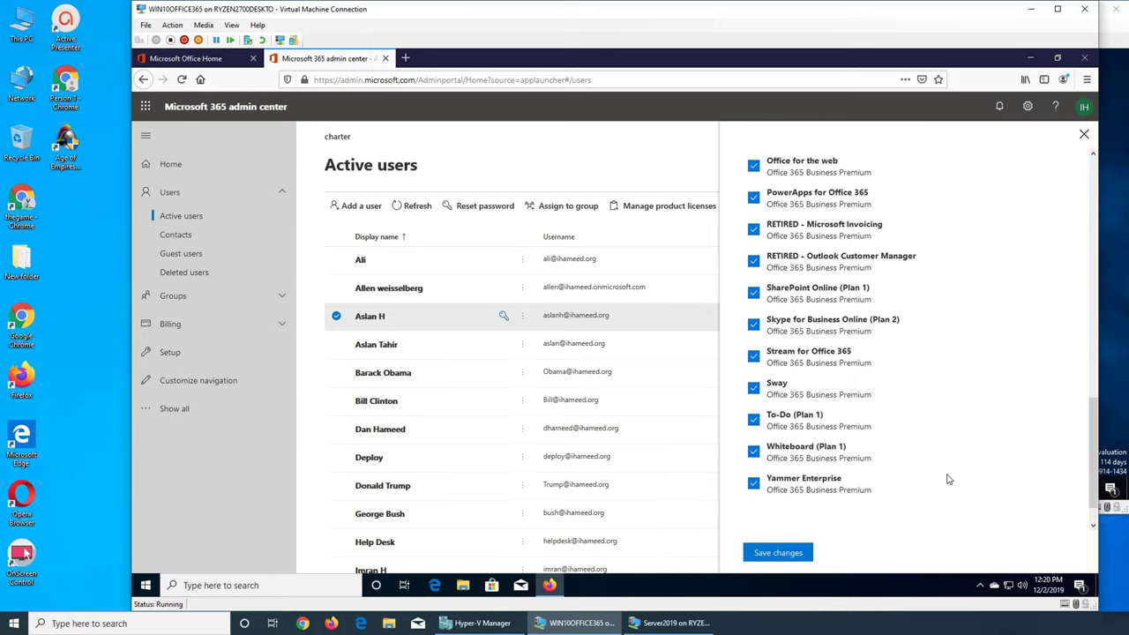
scroll(950, 479, up, 4)
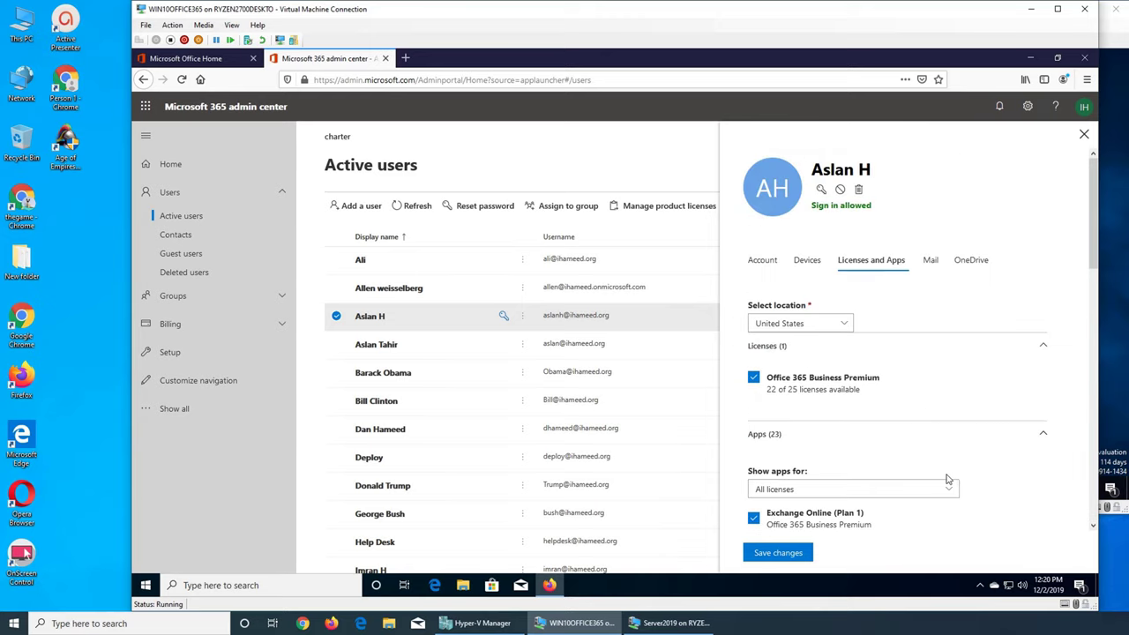
Check the remaining apps and save the Office 365 Business Premium license assignment for the user.
scroll(776, 414, down, 5)
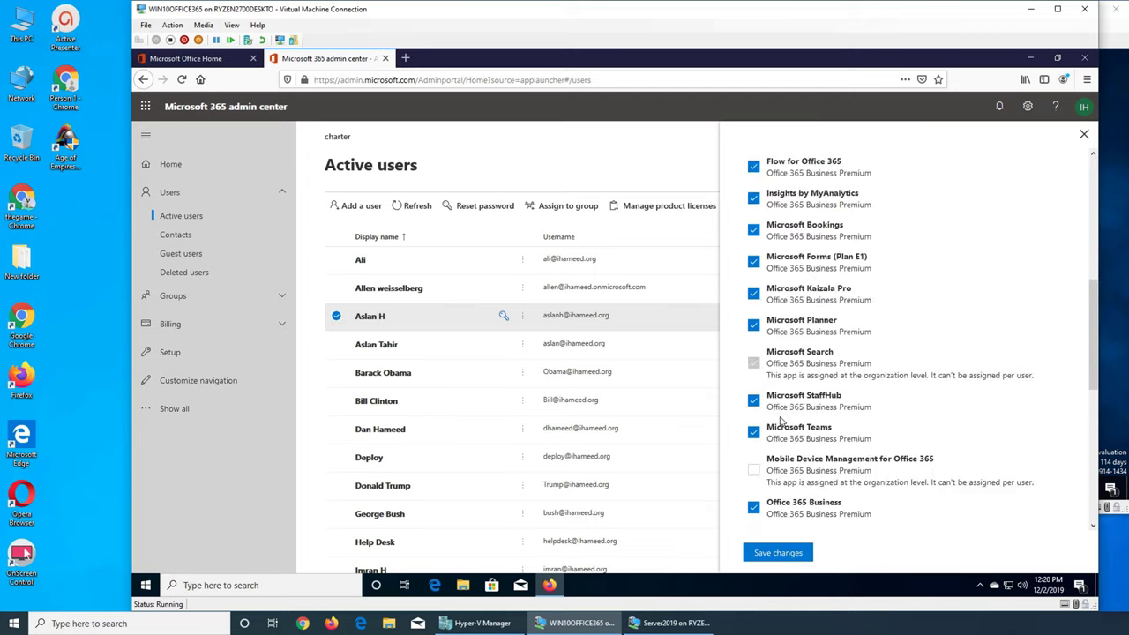
scroll(780, 422, down, 3)
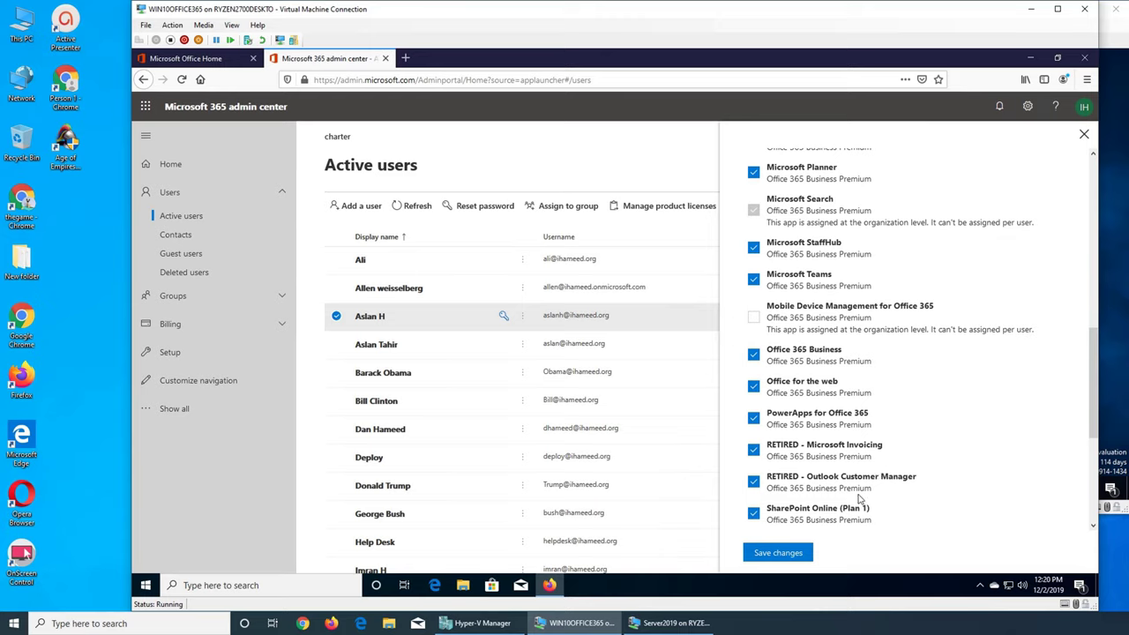
scroll(869, 489, down, 5)
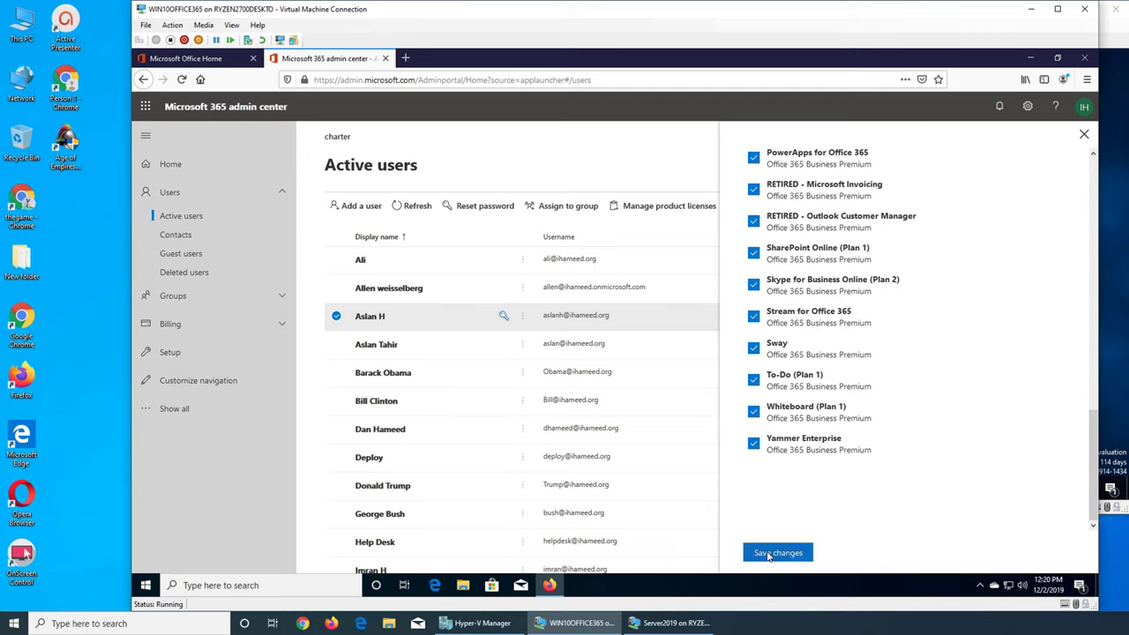
click(769, 554)
scroll(945, 450, up, 15)
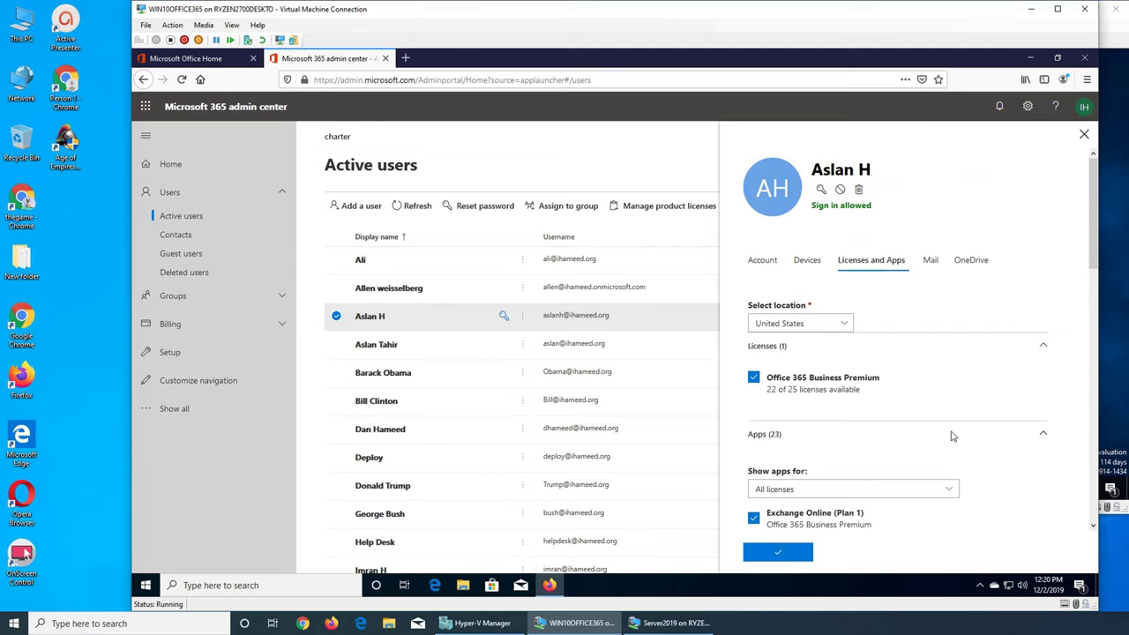
Recheck the user's app list, then review the account details and the list of Office activations.
scroll(950, 434, down, 15)
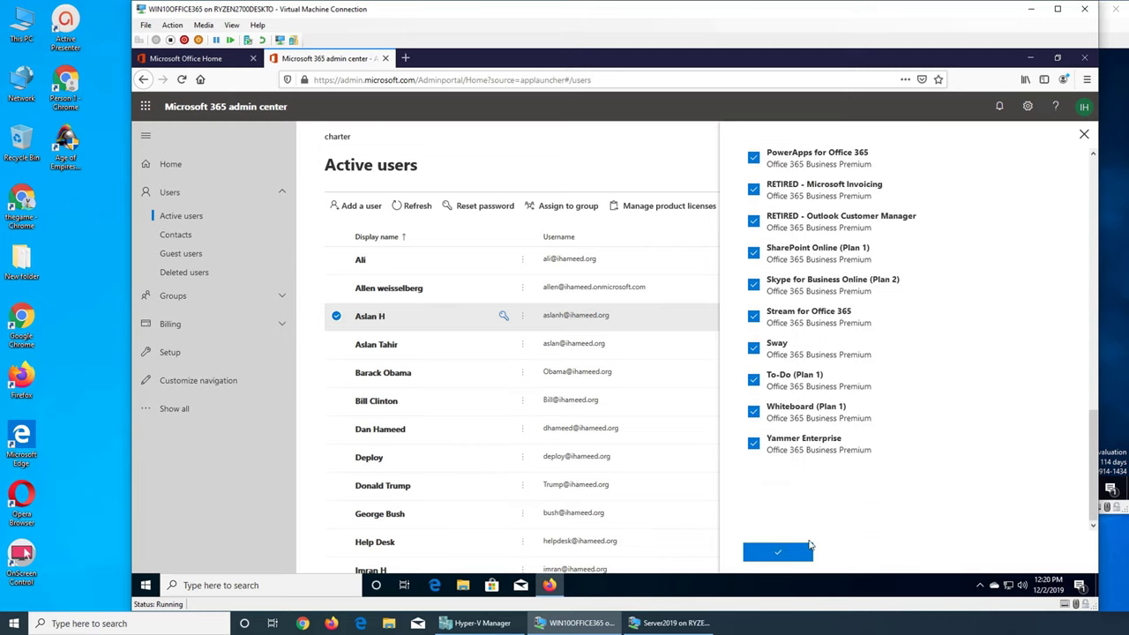
scroll(954, 499, up, 15)
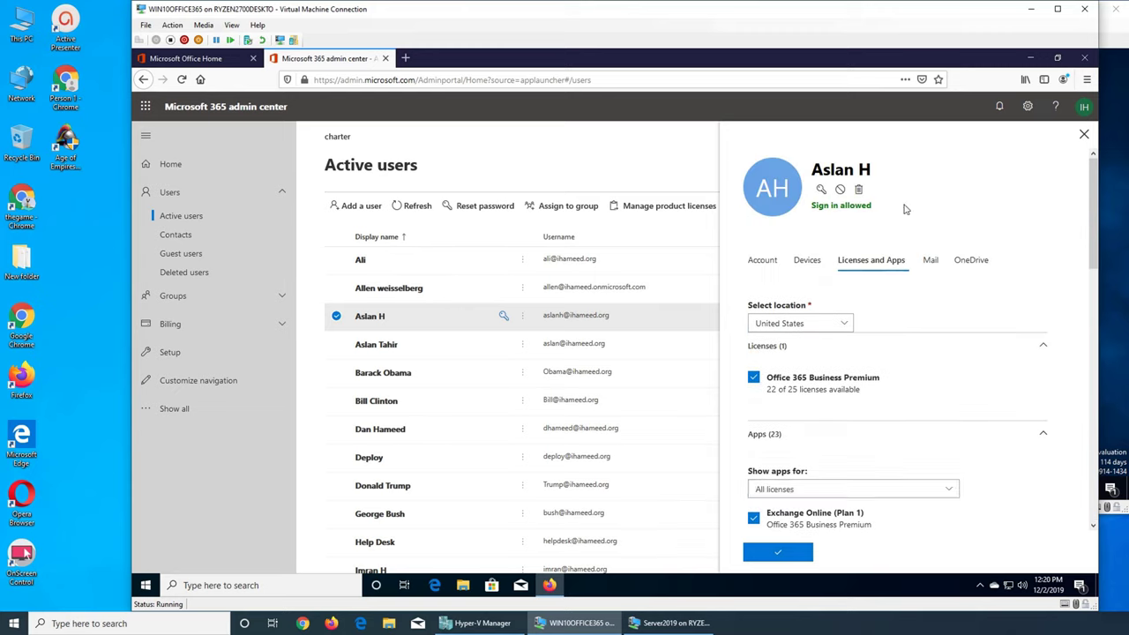
click(764, 261)
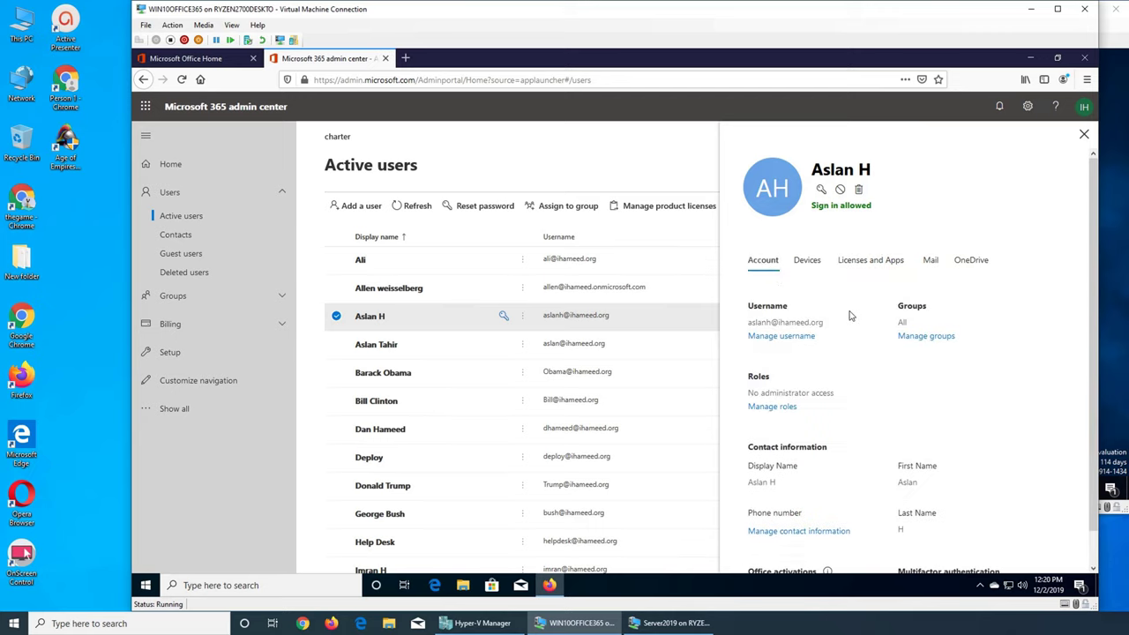
scroll(851, 315, down, 1)
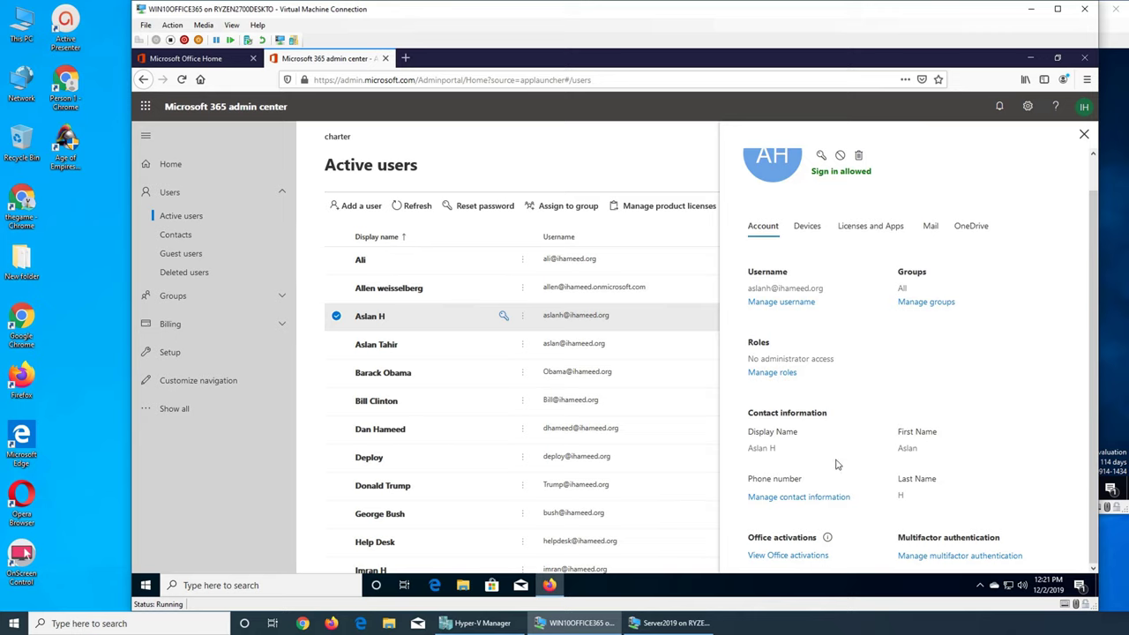
click(806, 557)
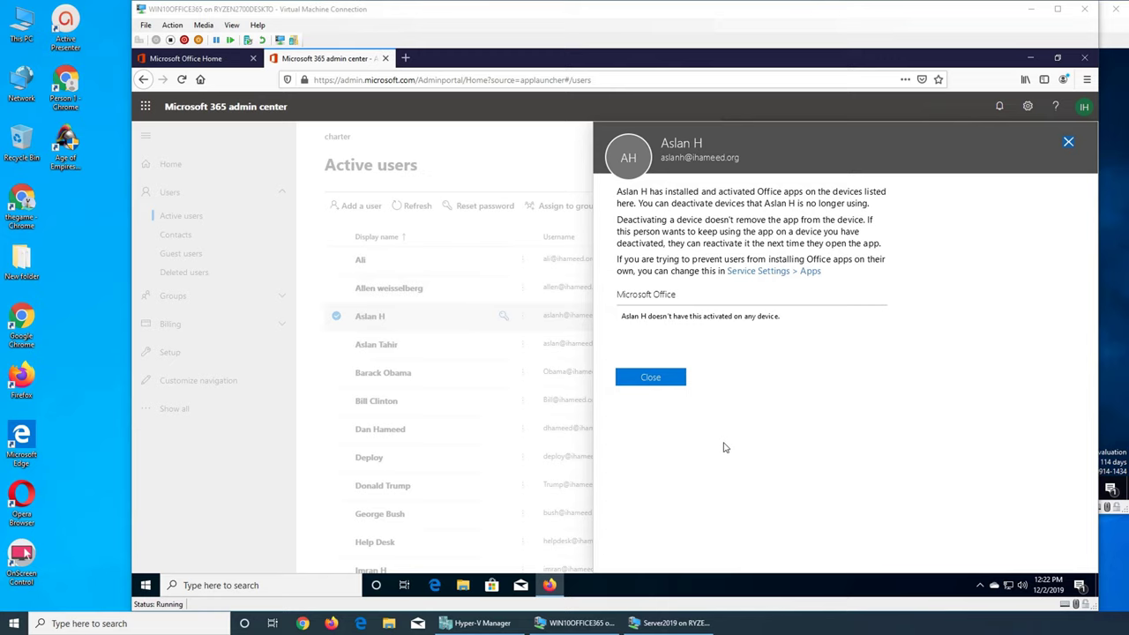
click(668, 379)
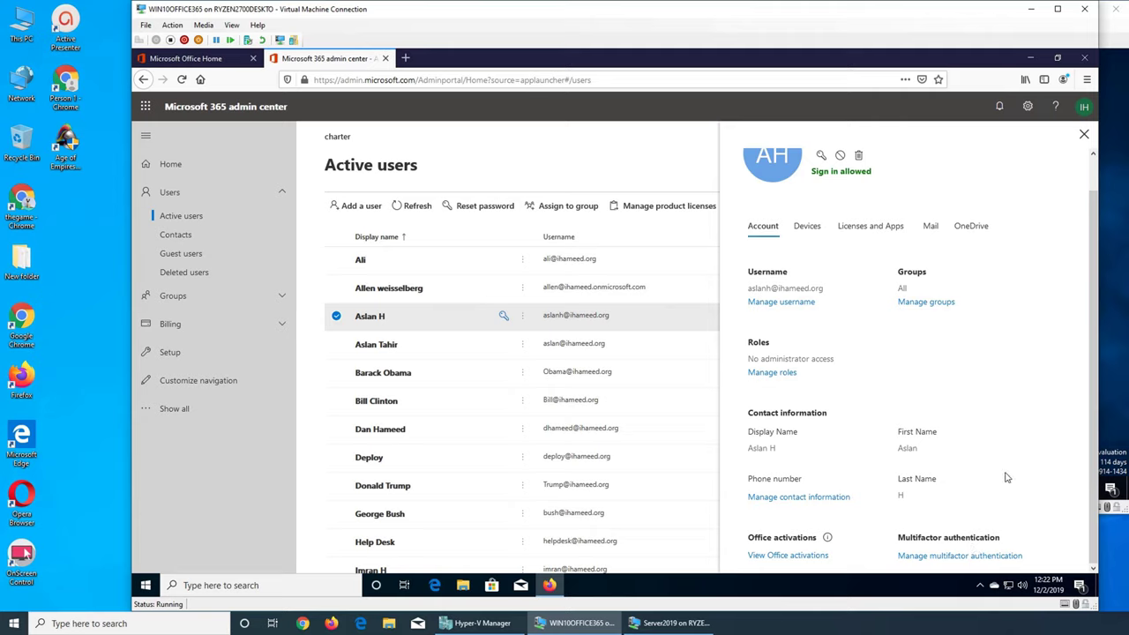
Review the same user's device, license, mail, account and OneDrive details, then close the user's details.
click(809, 226)
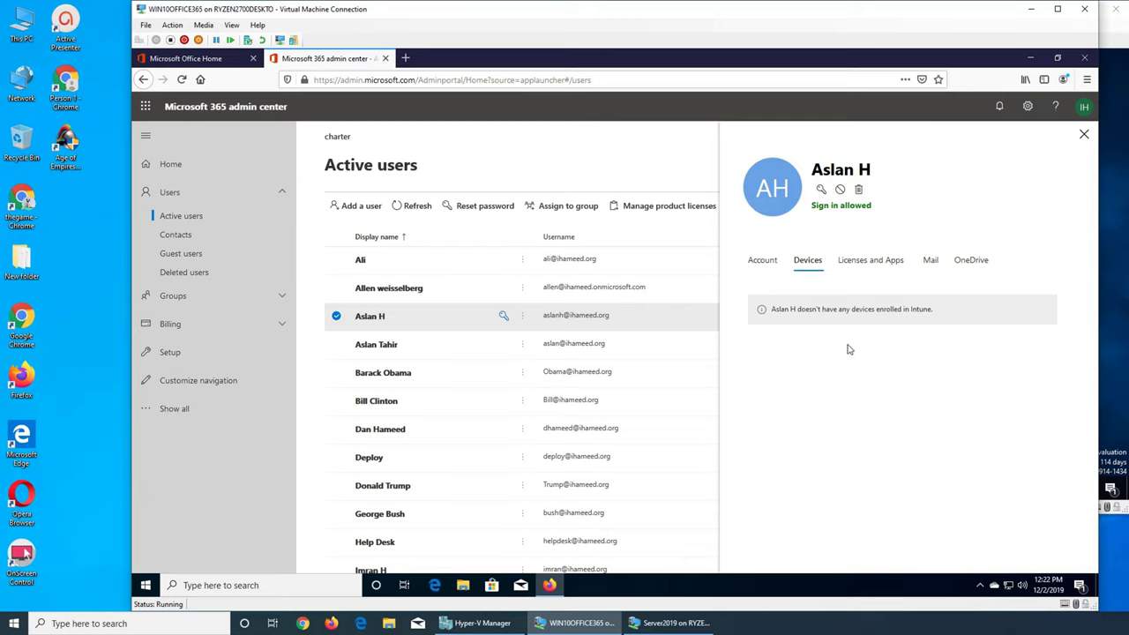
click(858, 266)
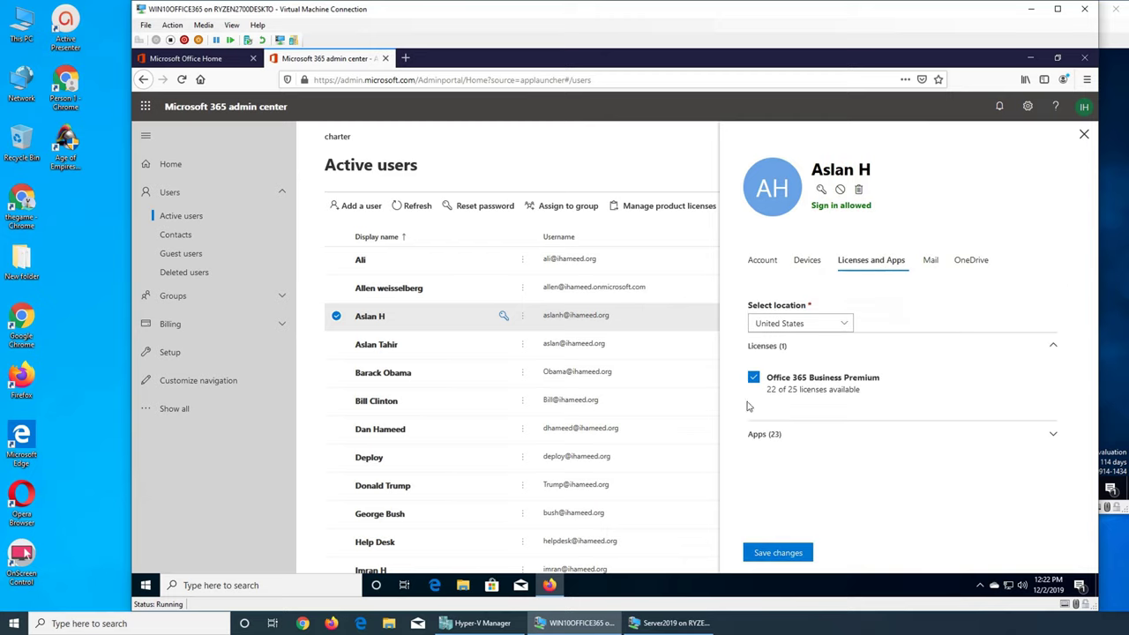
click(930, 262)
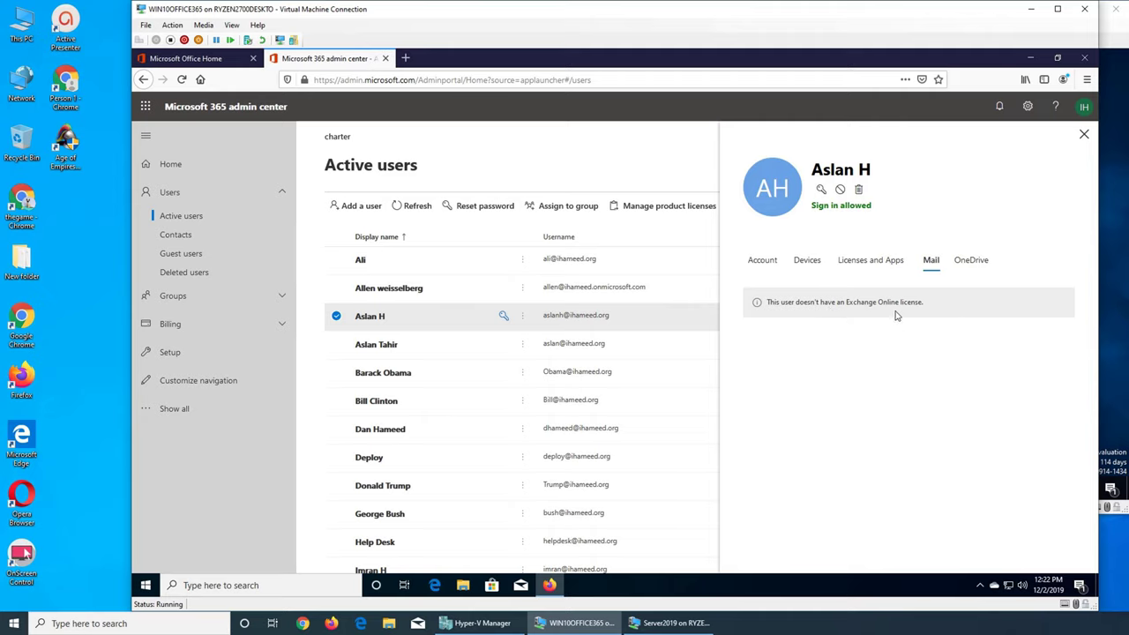
click(769, 261)
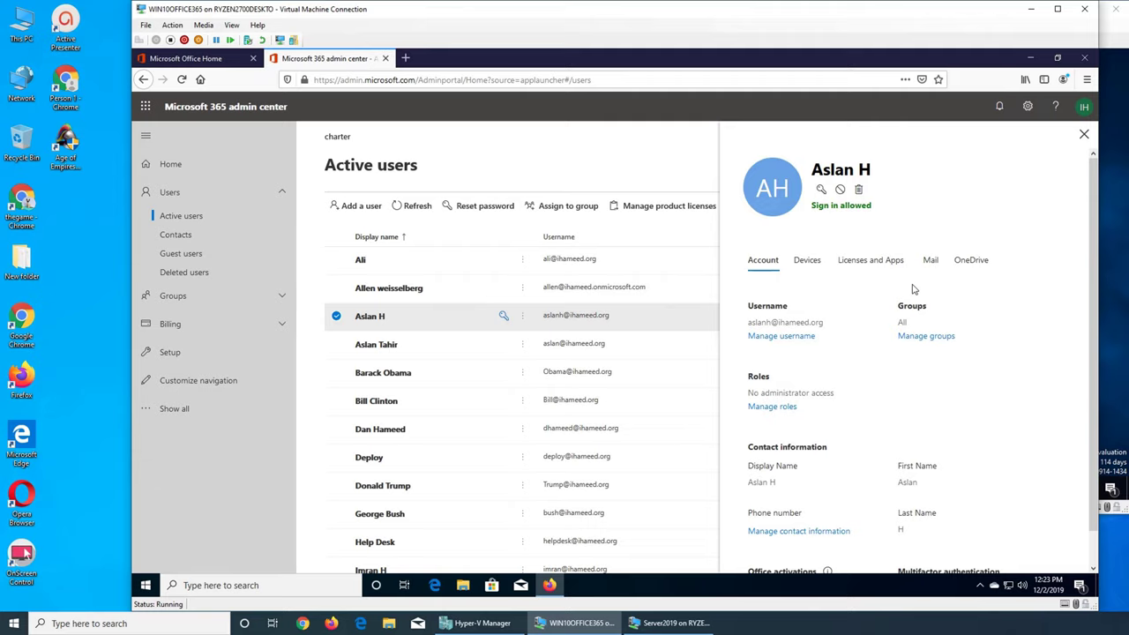
click(933, 263)
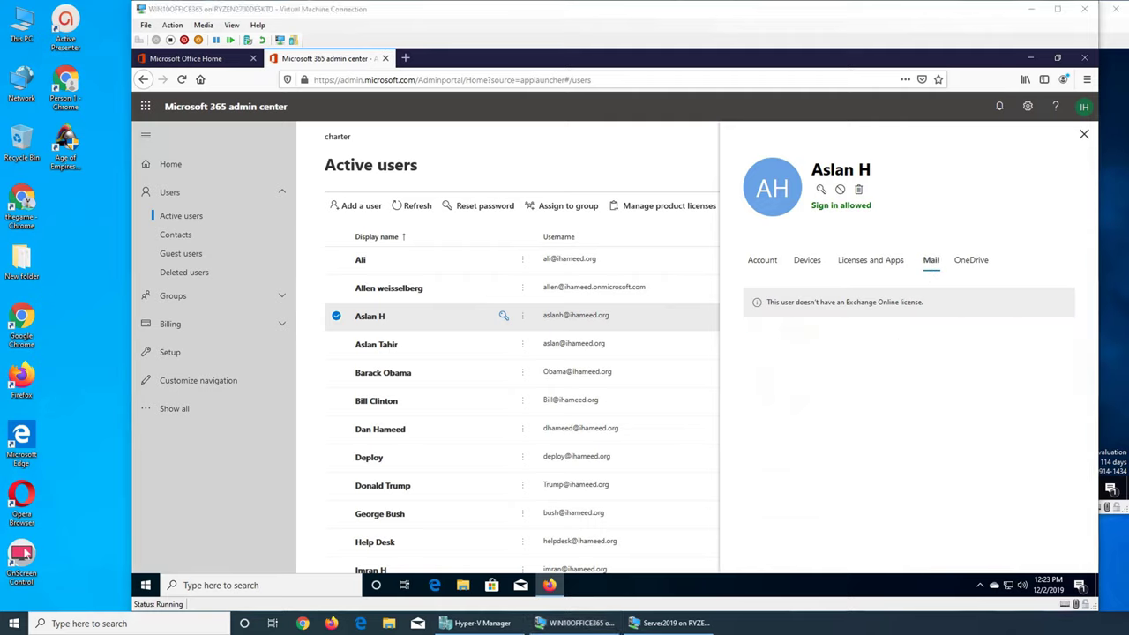
click(975, 260)
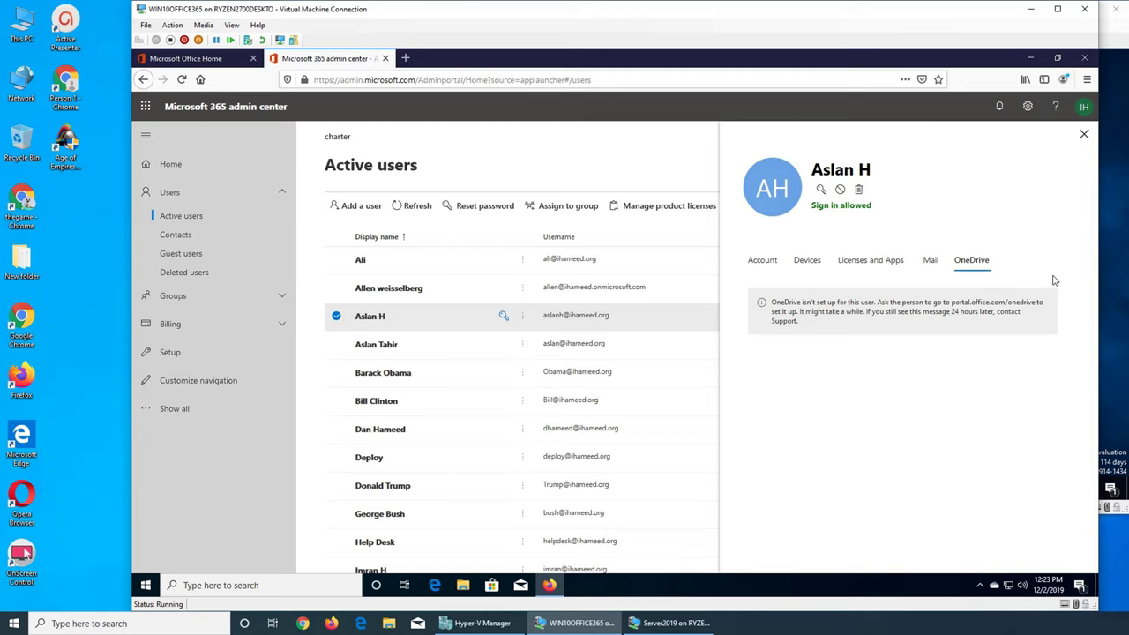
click(1084, 137)
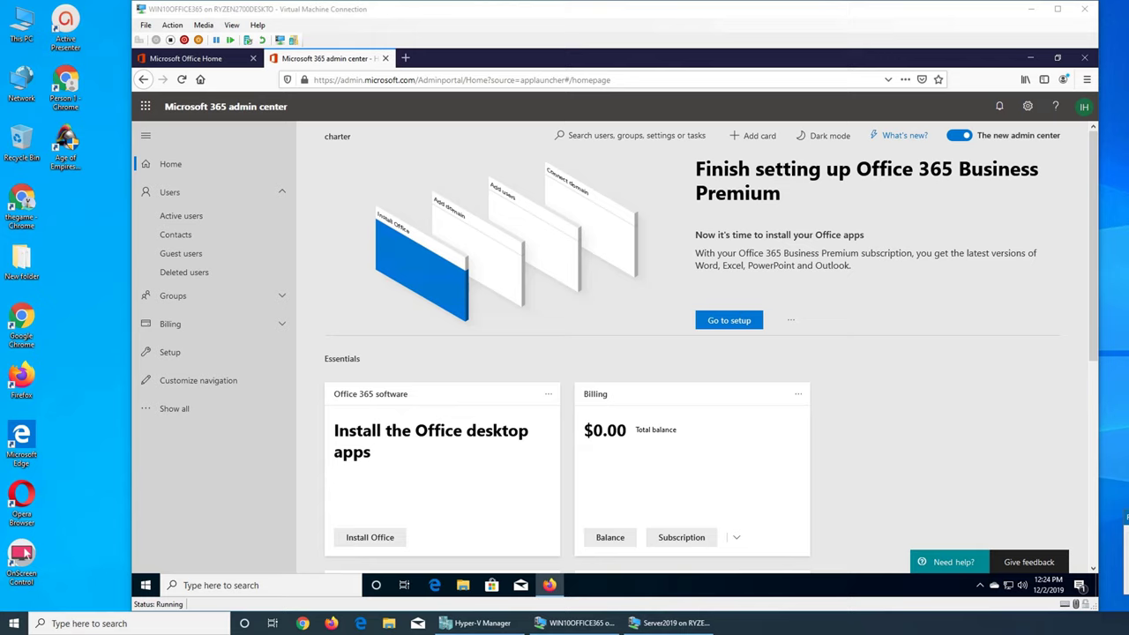
Check the Azure AD Connect sync status on the admin center home page and briefly view the Server2019 virtual machine.
click(857, 424)
scroll(860, 425, down, 4)
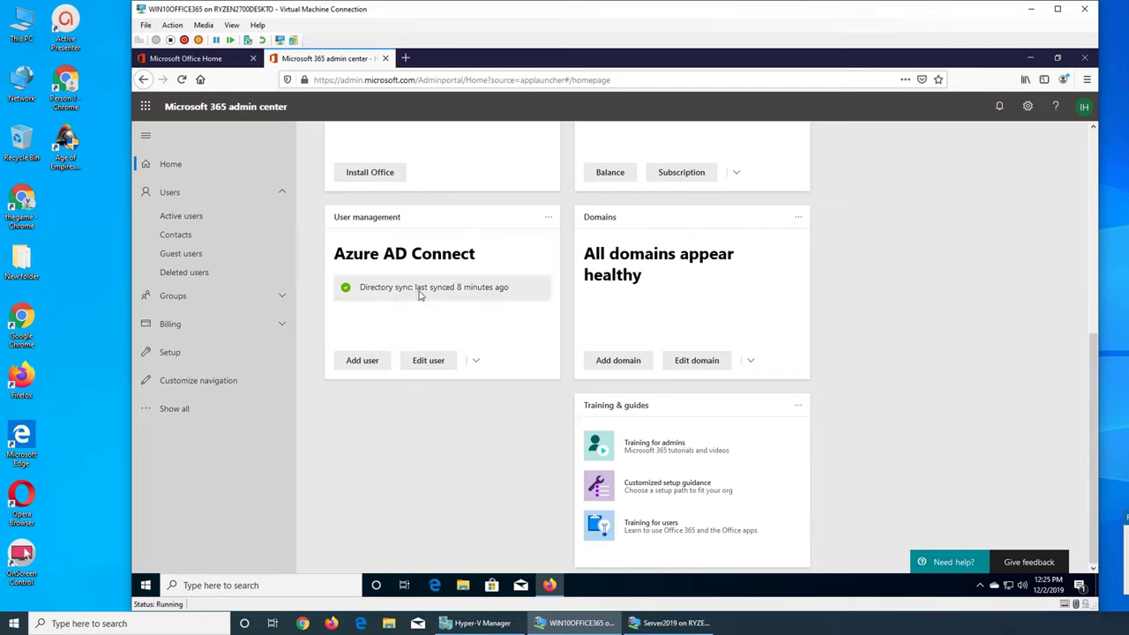
click(667, 623)
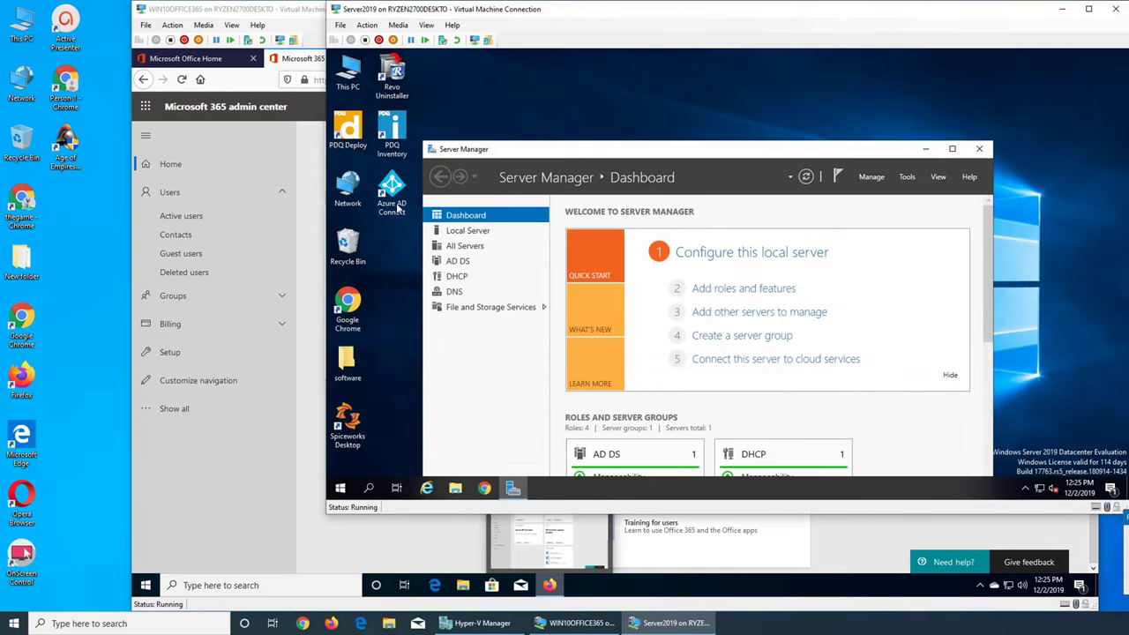
click(578, 623)
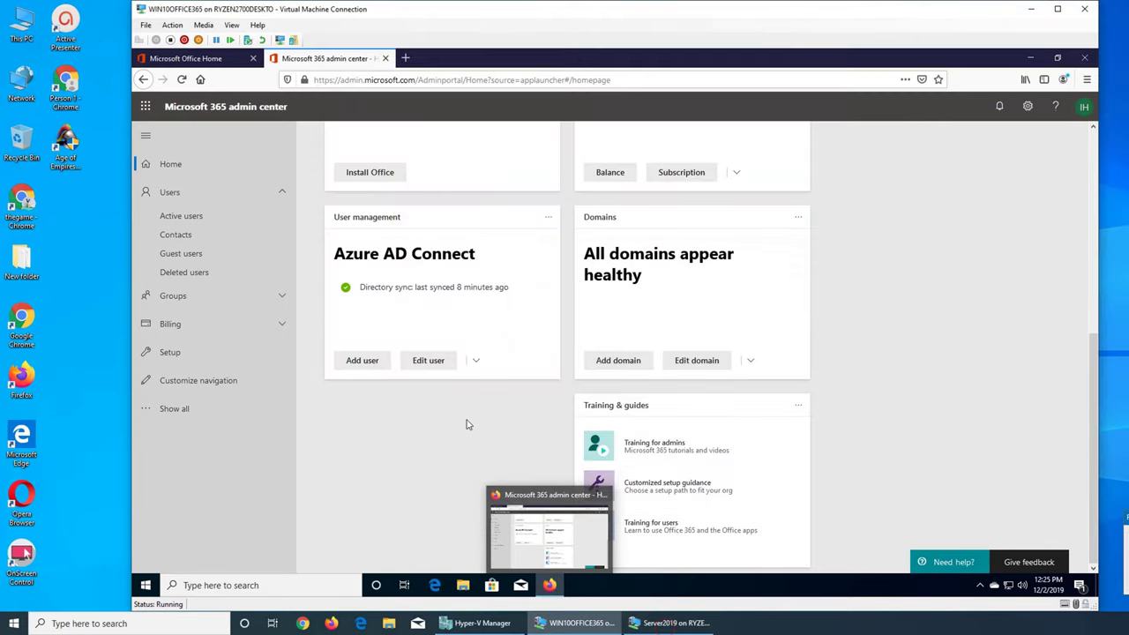